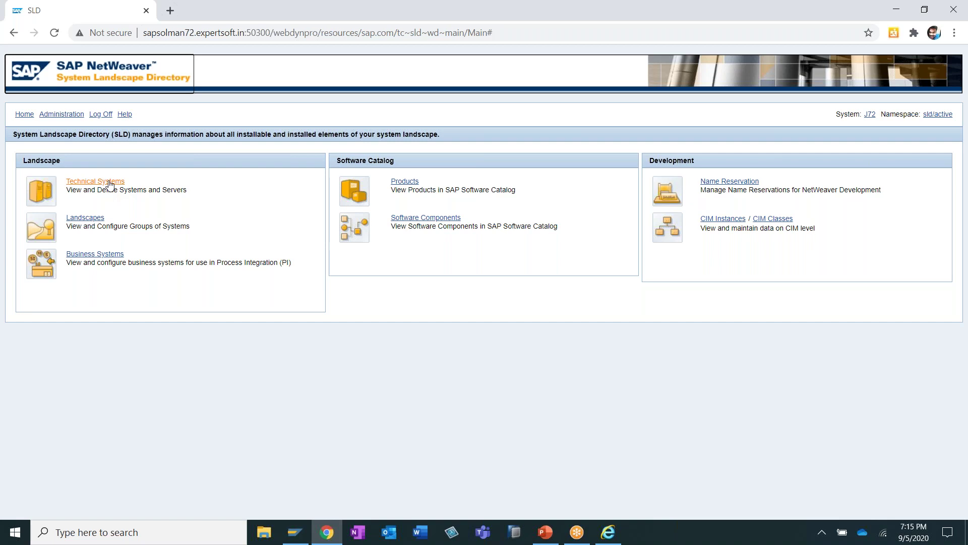
# - Open the technical systems list and display the installed software of ABAP system S72
pyautogui.click(110, 182)
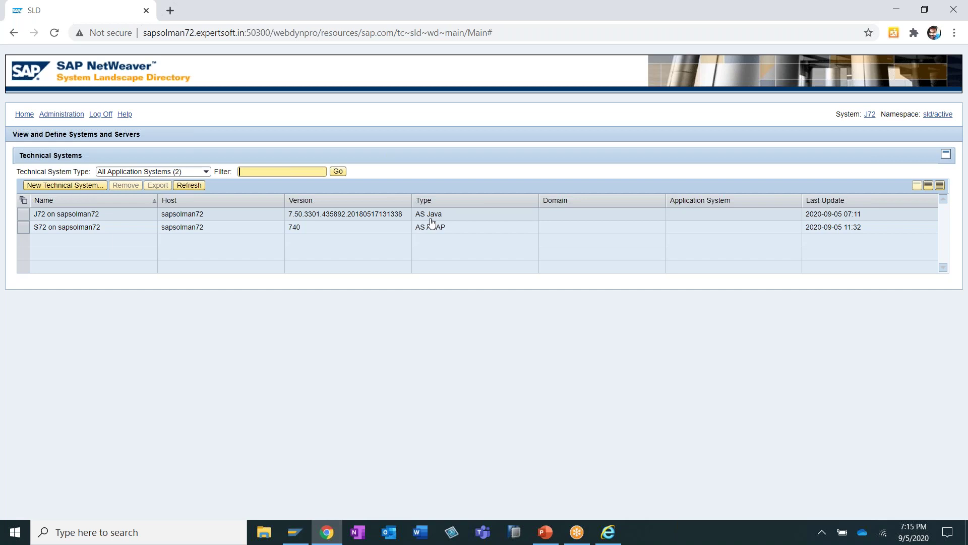
pyautogui.click(57, 232)
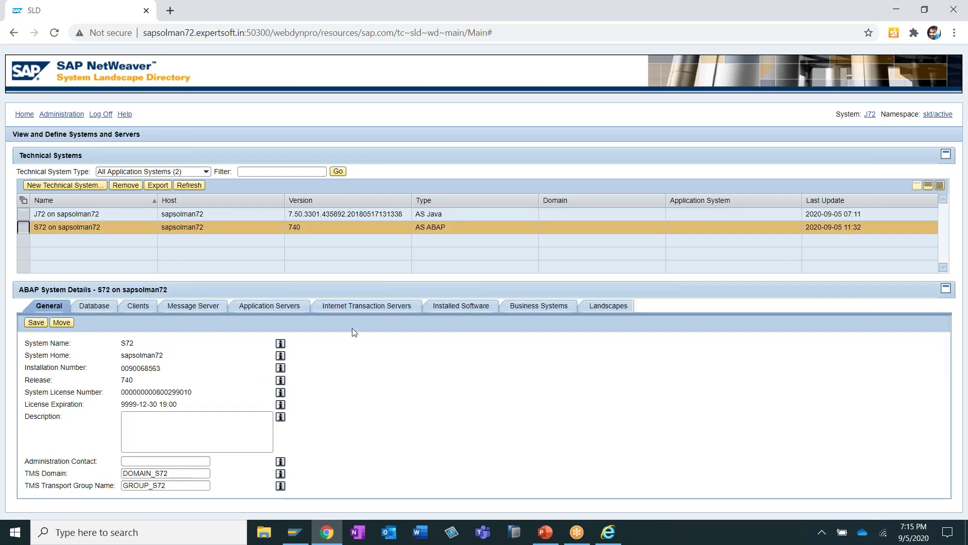
pyautogui.click(468, 309)
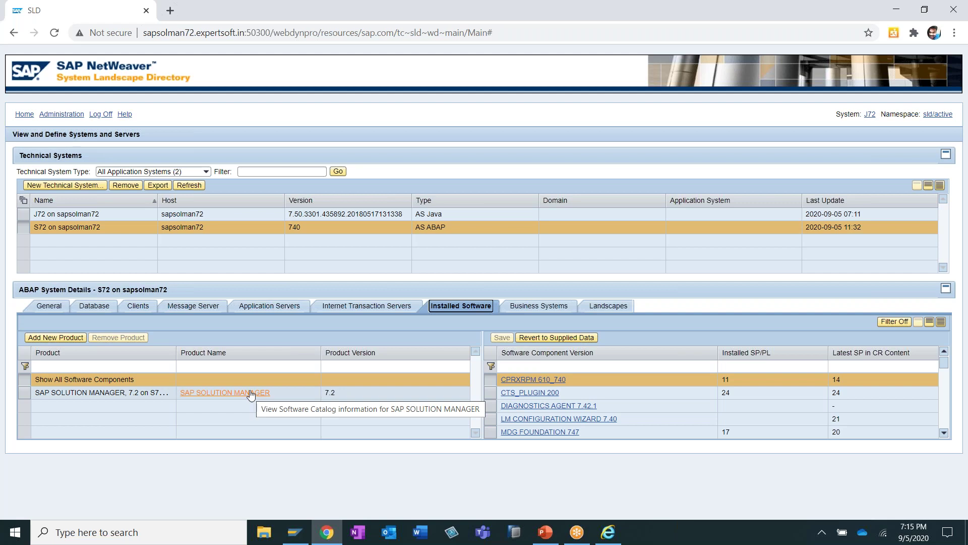
# - Switch to PowerPoint to view the SLD data comparison slide, and return to the SLD in Chrome
pyautogui.click(540, 535)
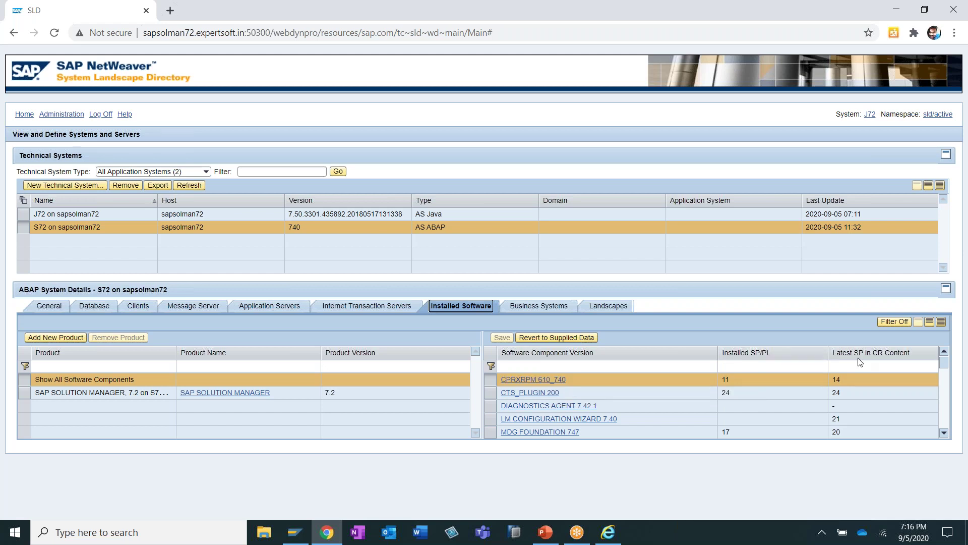
pyautogui.click(545, 532)
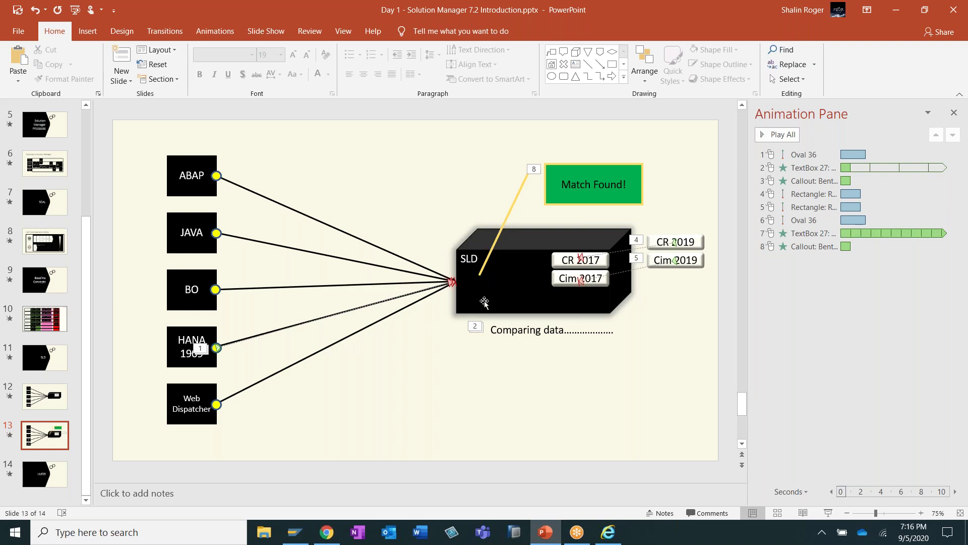
pyautogui.click(545, 534)
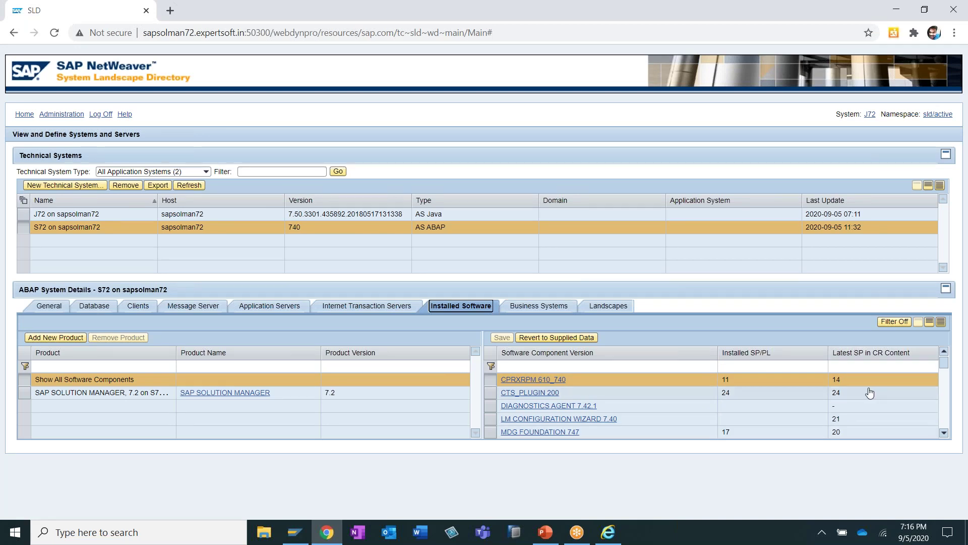
# - Compare installed and latest support package levels of S72's software components down the list and select ST 720
pyautogui.scroll(-2, 870, 392)
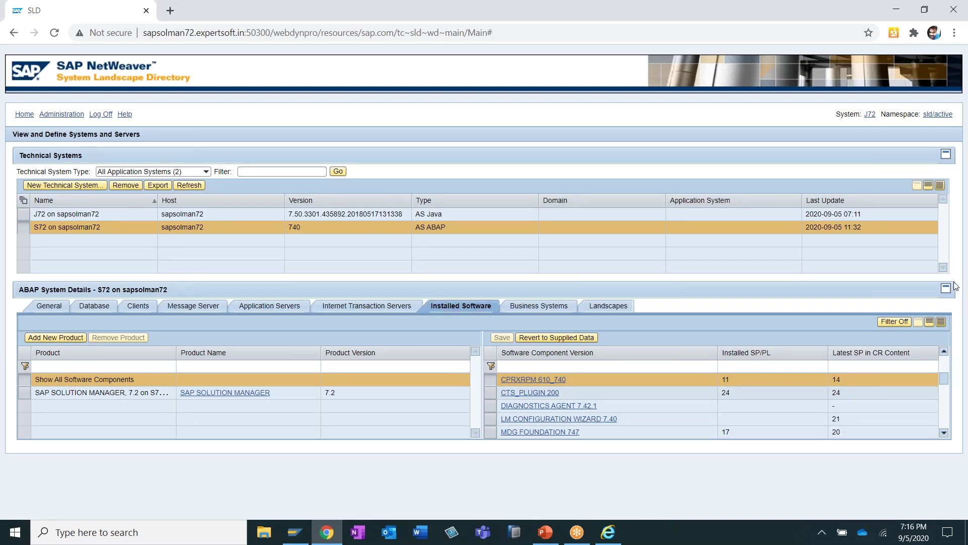
pyautogui.hotkey('alt', 'Tab')
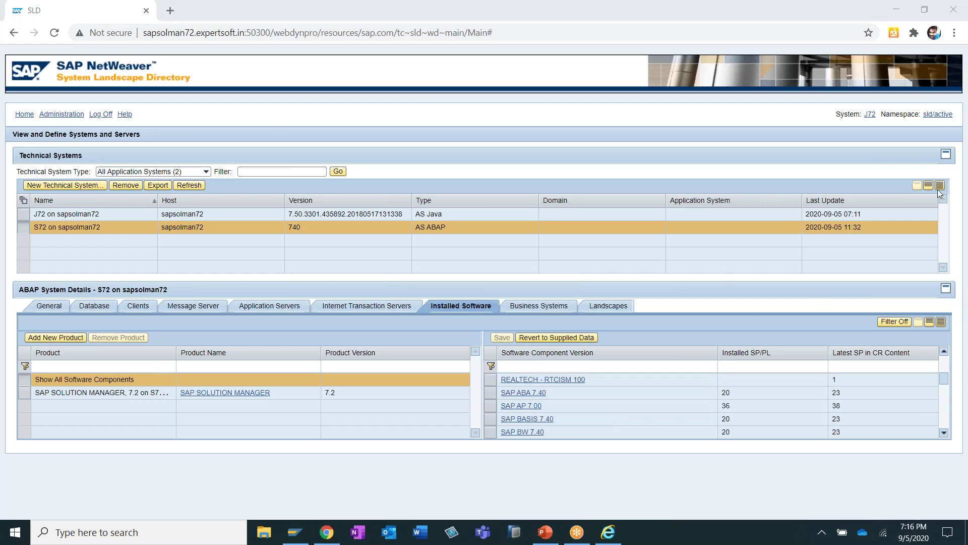
pyautogui.click(943, 413)
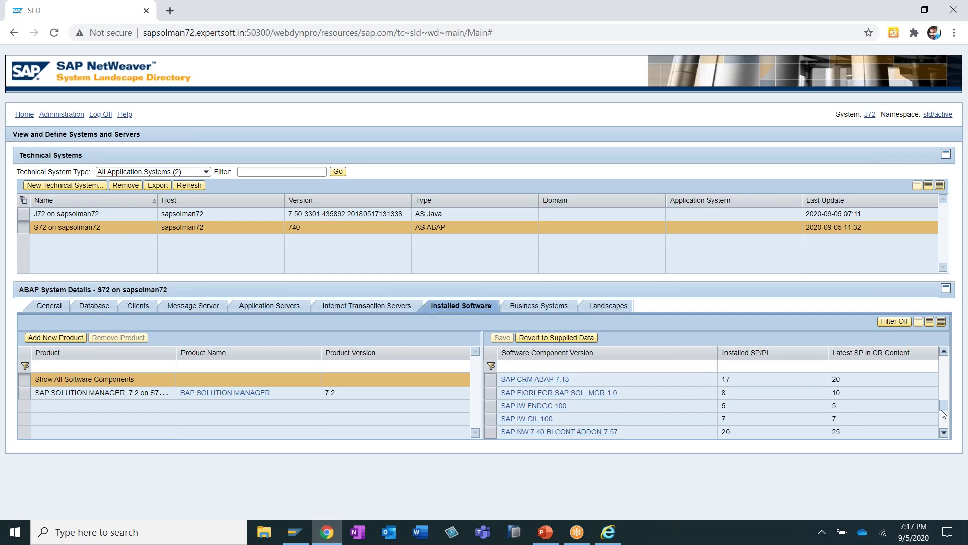
pyautogui.click(944, 415)
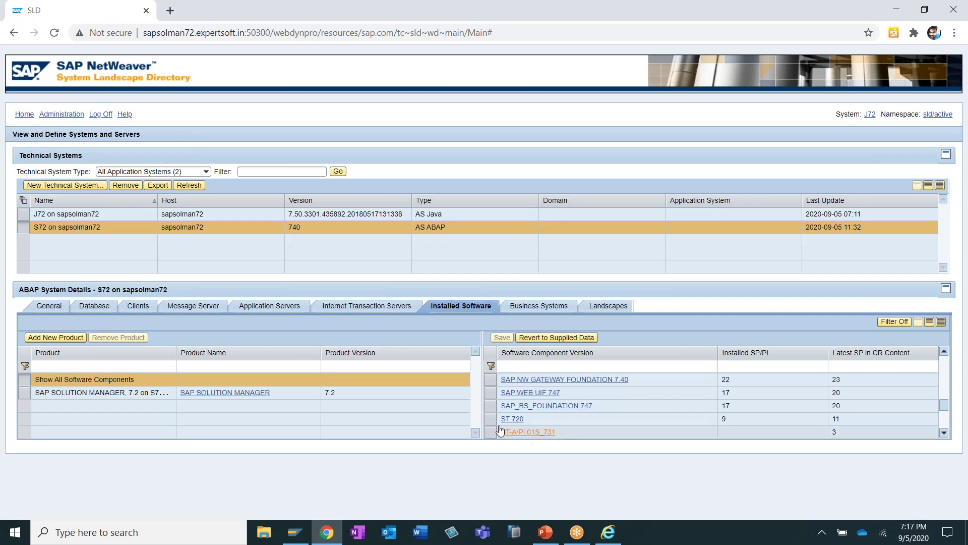
pyautogui.click(514, 420)
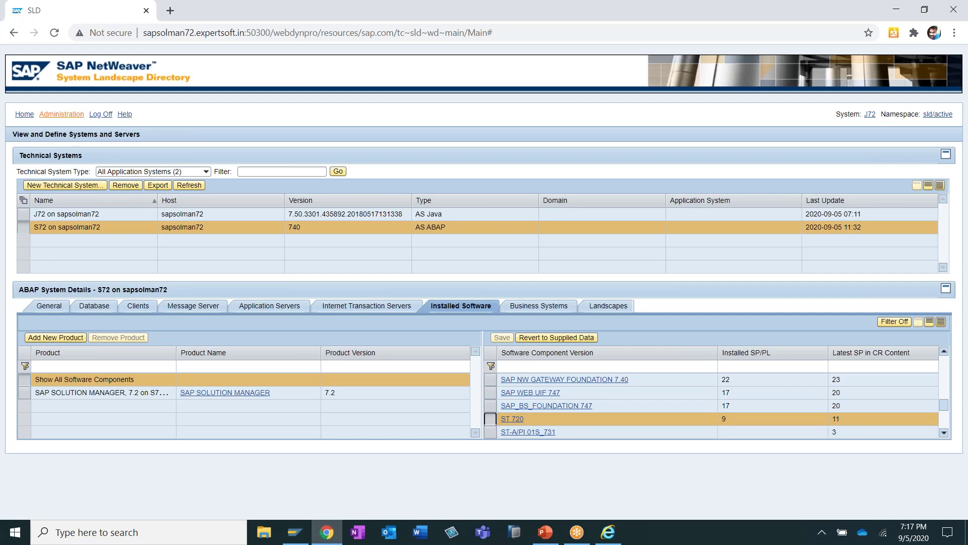
# - Open the SLD administration's CIM import page and check the SAP CR content version
pyautogui.click(61, 115)
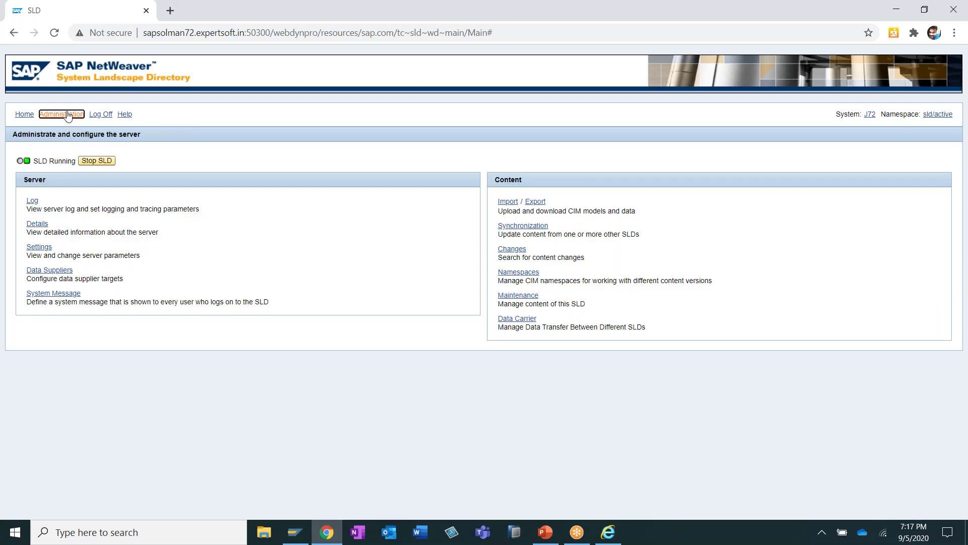
pyautogui.click(501, 212)
pyautogui.click(509, 203)
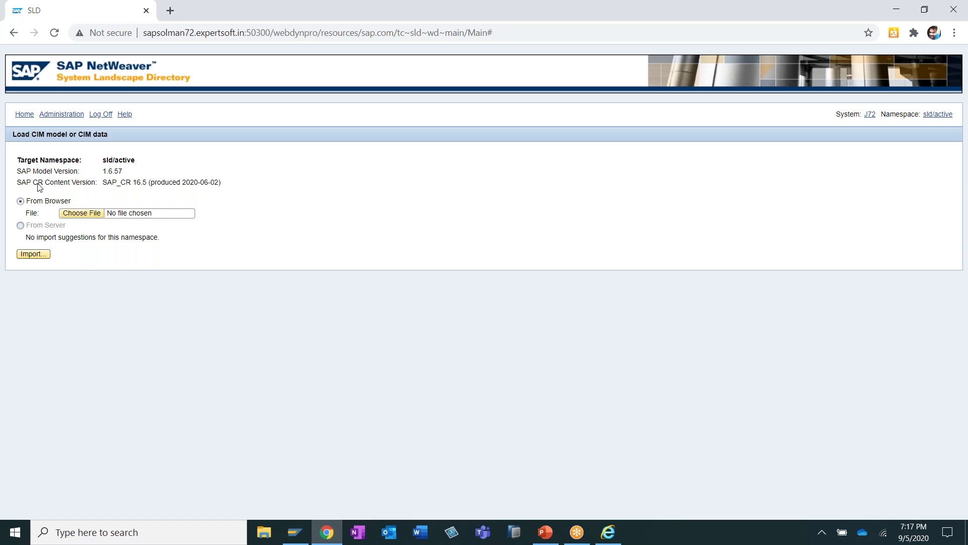
pyautogui.click(193, 183)
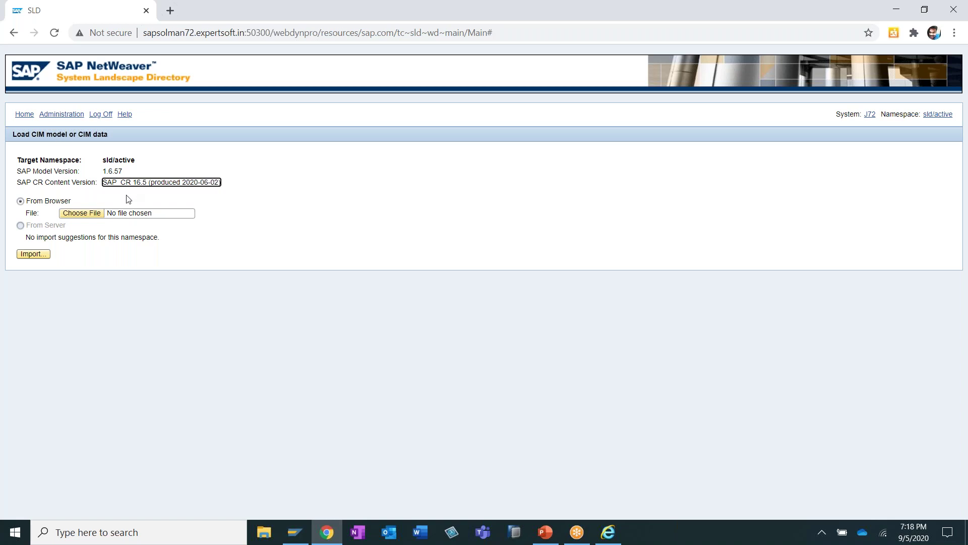
# - View the file selection for the CIM import, cancel it, and return to the Administration page
pyautogui.click(81, 214)
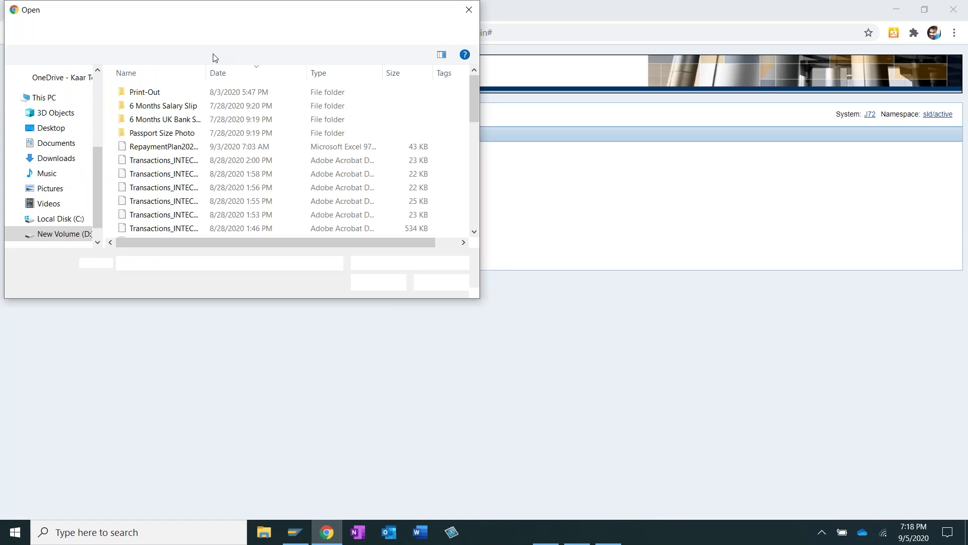
pyautogui.click(482, 77)
pyautogui.click(61, 114)
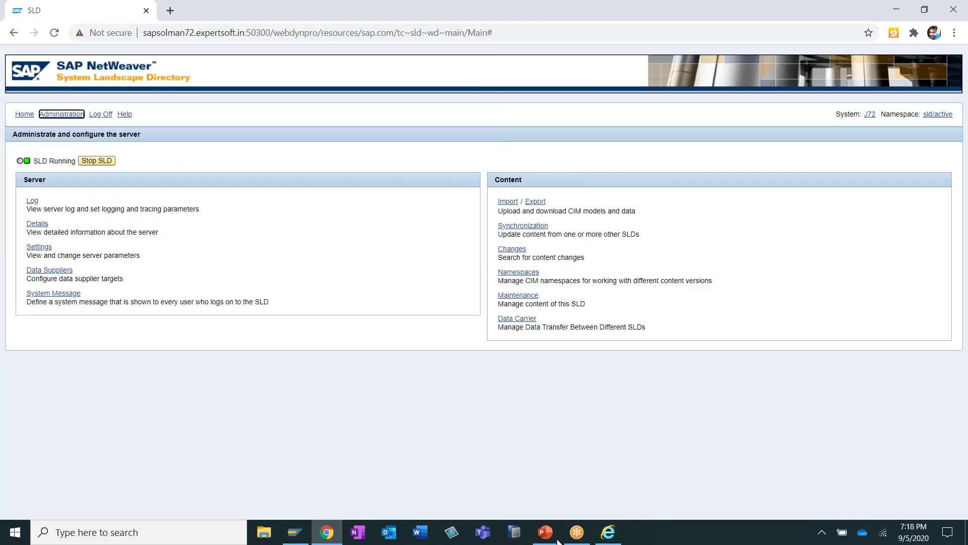
# - Minimize the Landscape Management window in Internet Explorer and close the SLD window in Chrome
pyautogui.click(545, 532)
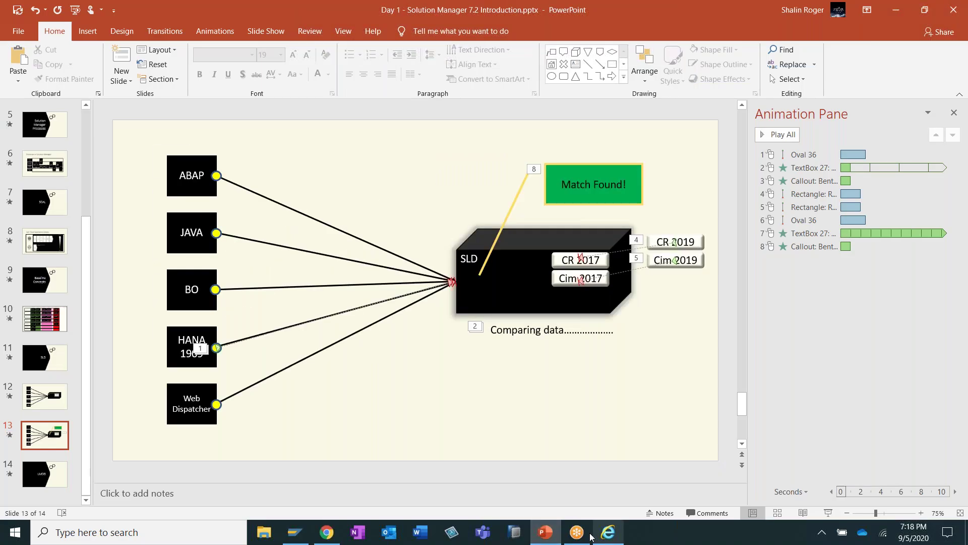
pyautogui.click(606, 534)
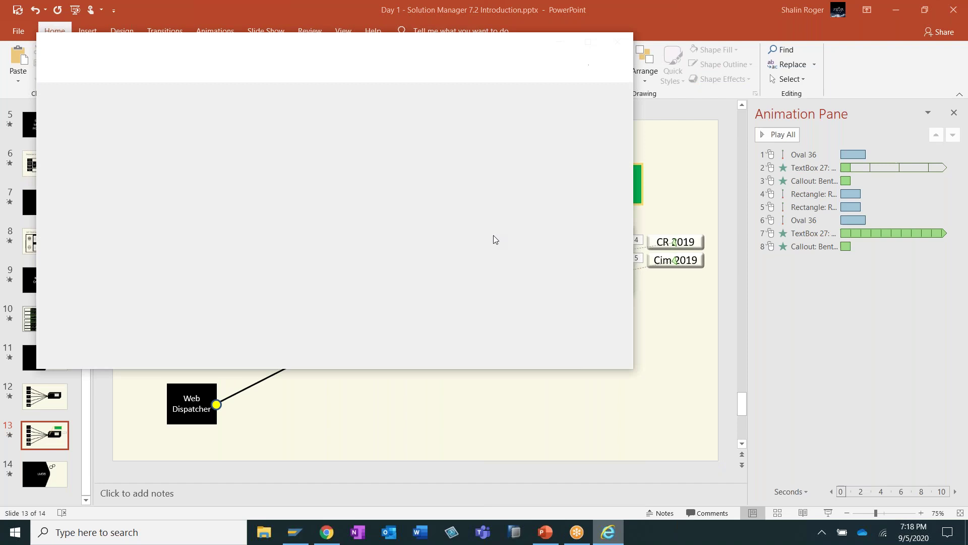
pyautogui.click(558, 42)
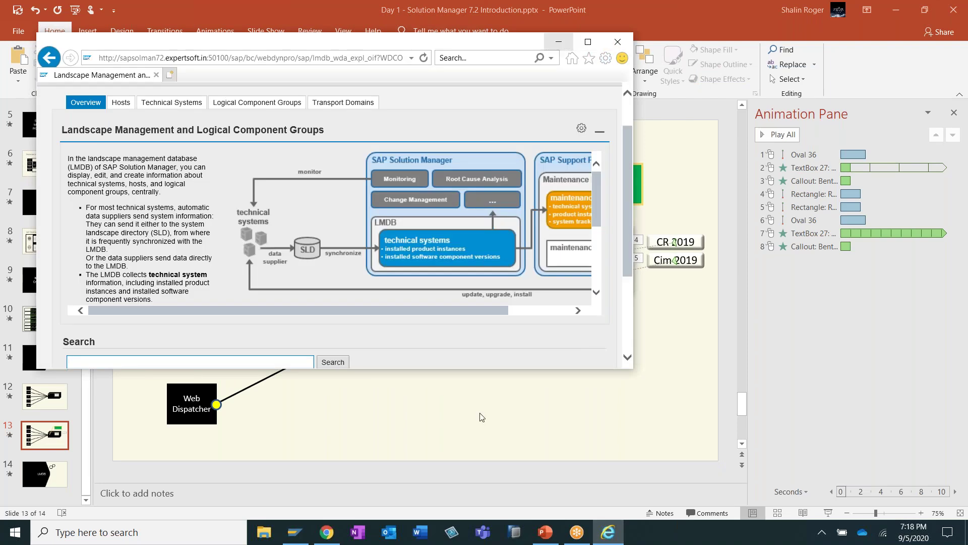
pyautogui.click(326, 532)
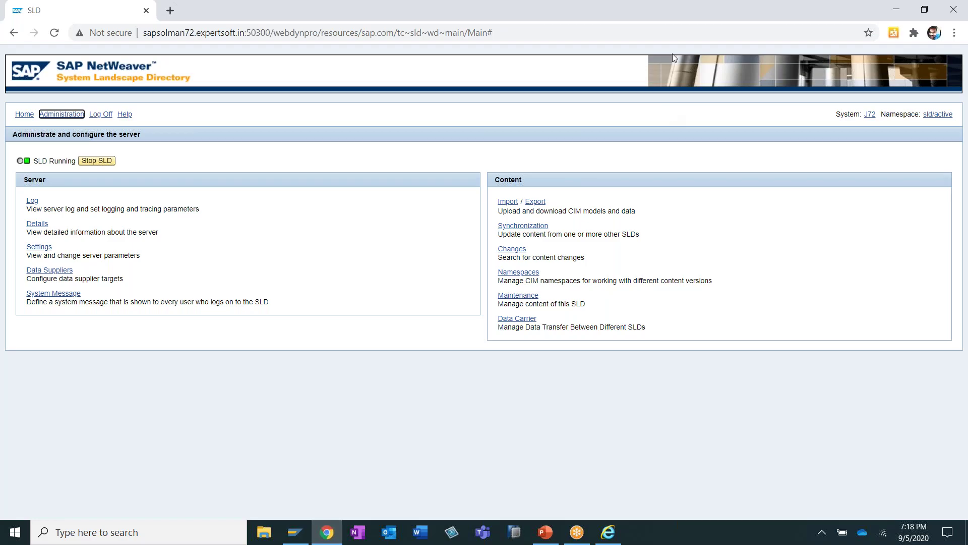
pyautogui.doubleClick(681, 11)
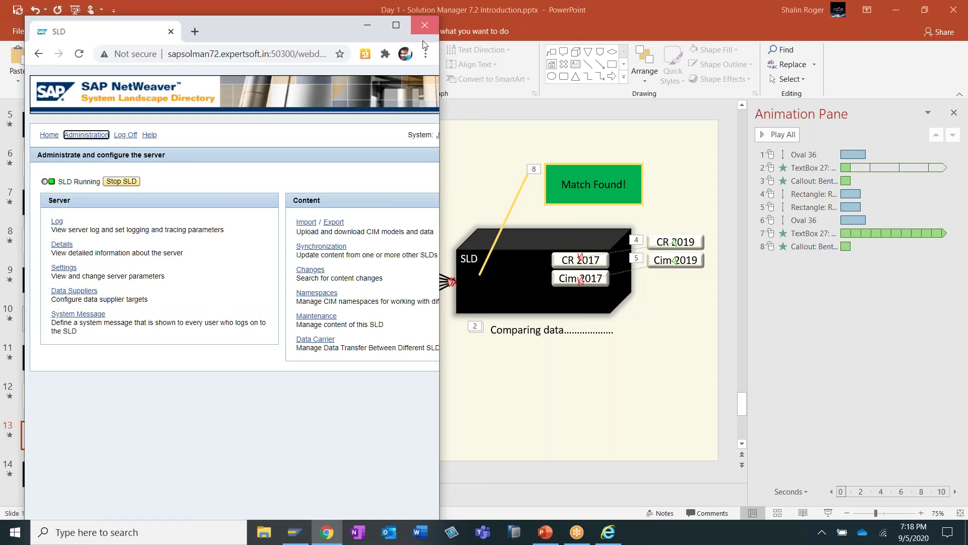
pyautogui.click(424, 25)
# - Log on to Expertsoft Solution Manager in SAP Logon with the user name and password, and enter transaction code SOLADM
pyautogui.click(297, 533)
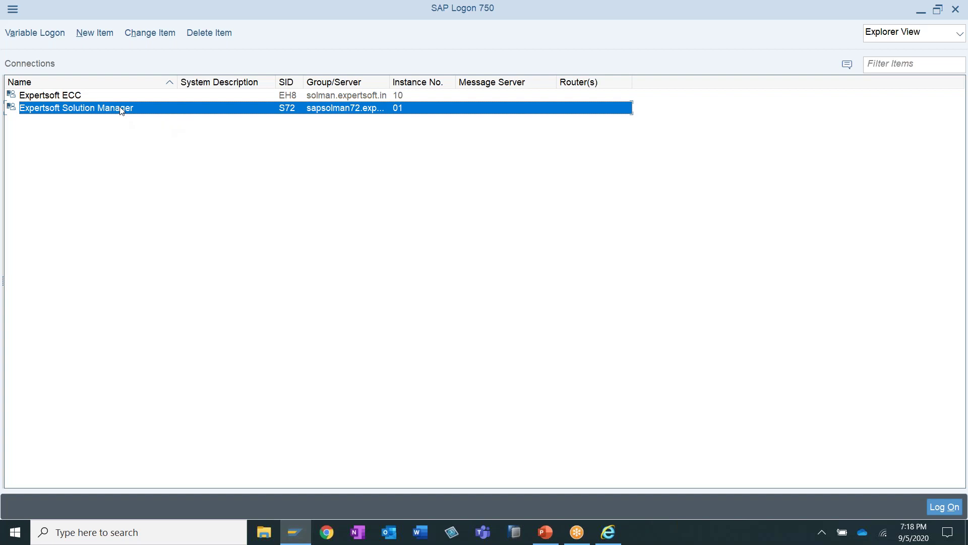
pyautogui.doubleClick(122, 110)
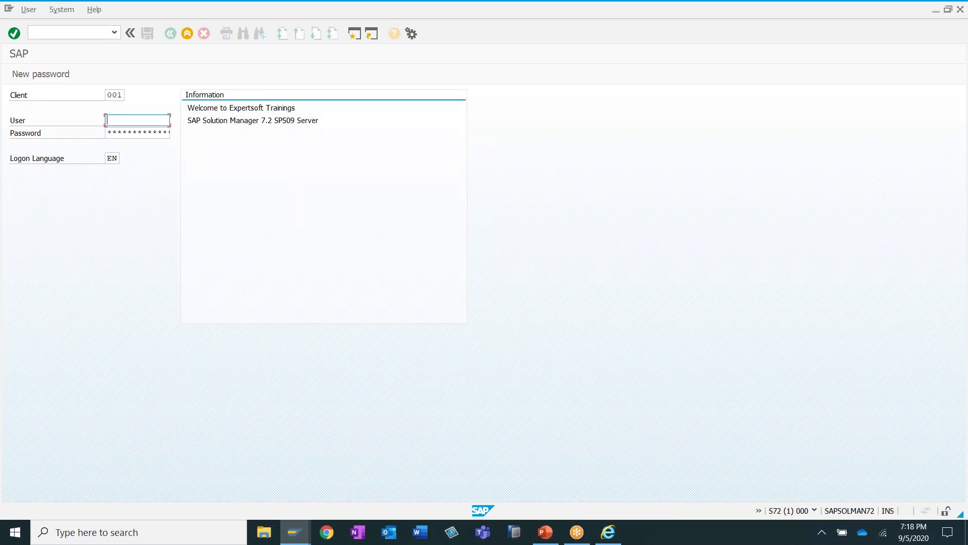
pyautogui.write('s')
pyautogui.press('Down')
pyautogui.press('Tab')
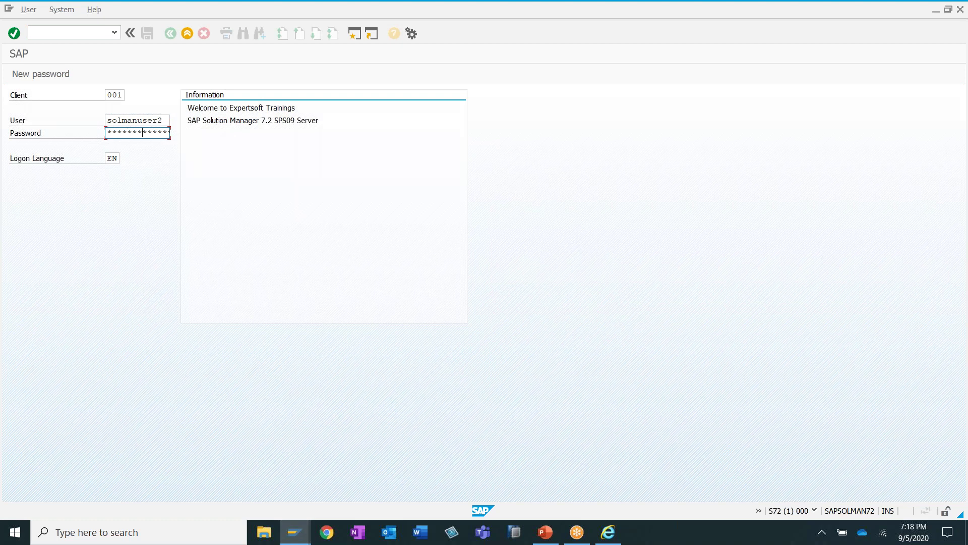
pyautogui.press('Return')
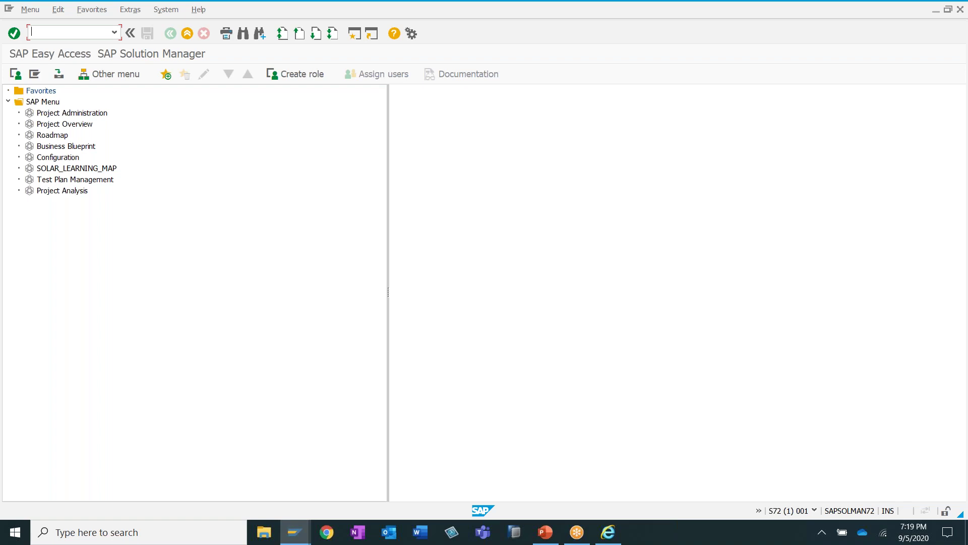
pyautogui.write('SOLADM')
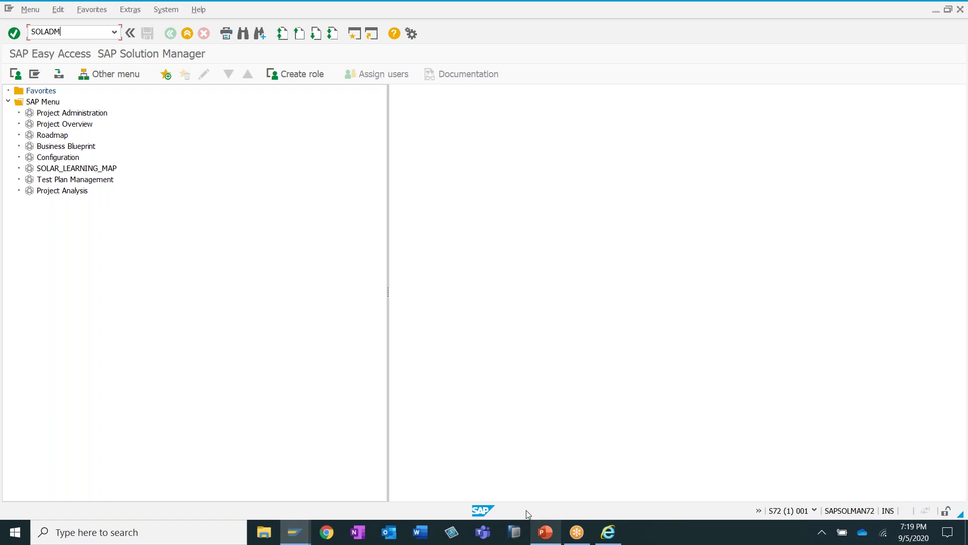
# - Switch to PowerPoint, display slide 10 with the logical component groups, and close the Animation Pane
pyautogui.click(545, 532)
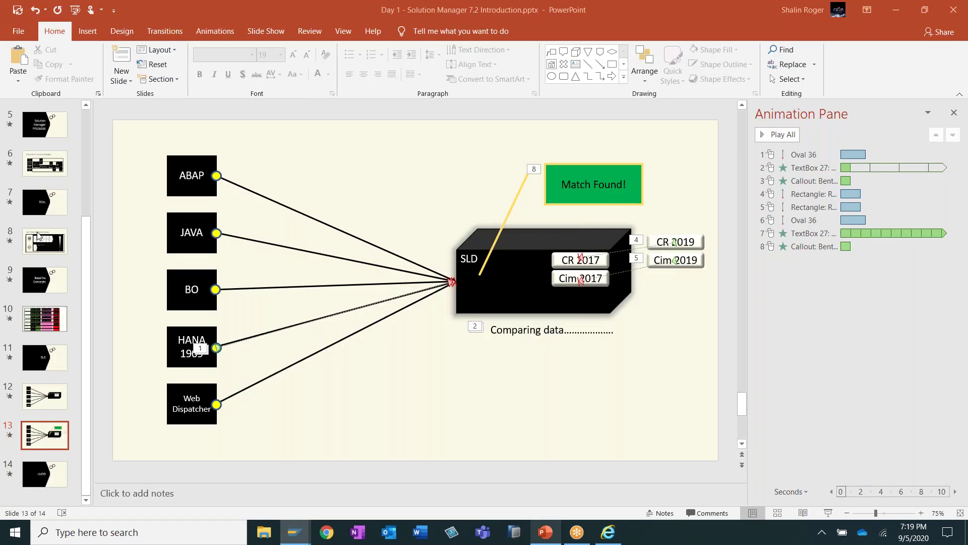
pyautogui.click(49, 327)
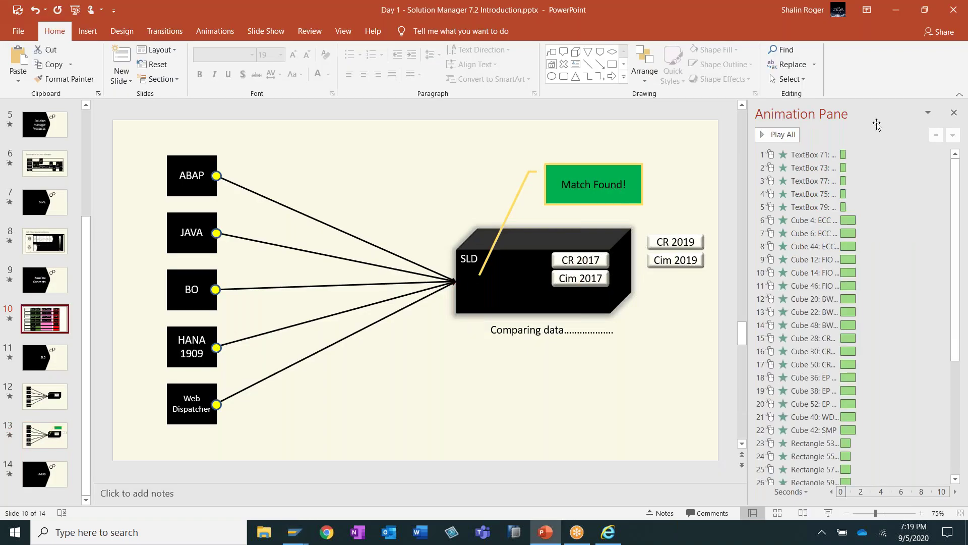
pyautogui.click(957, 114)
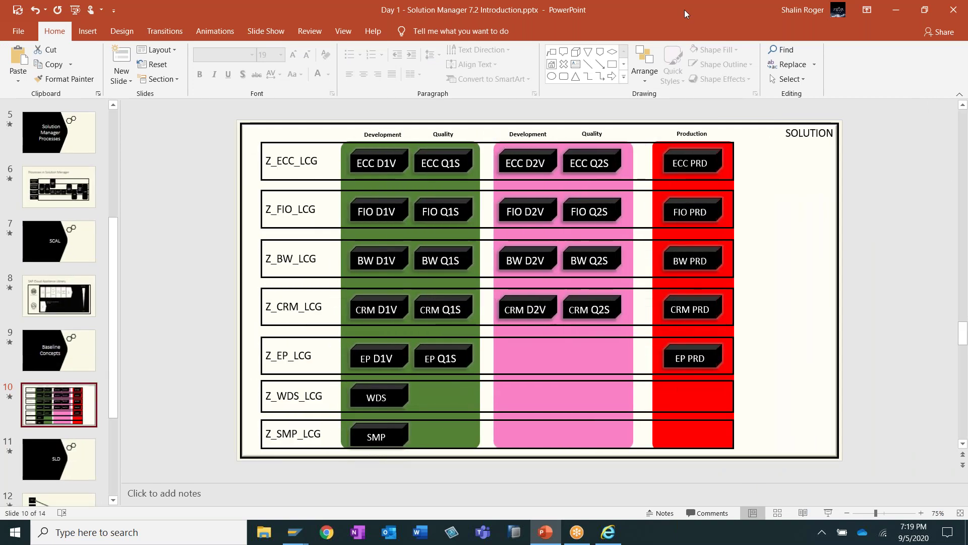
pyautogui.doubleClick(685, 10)
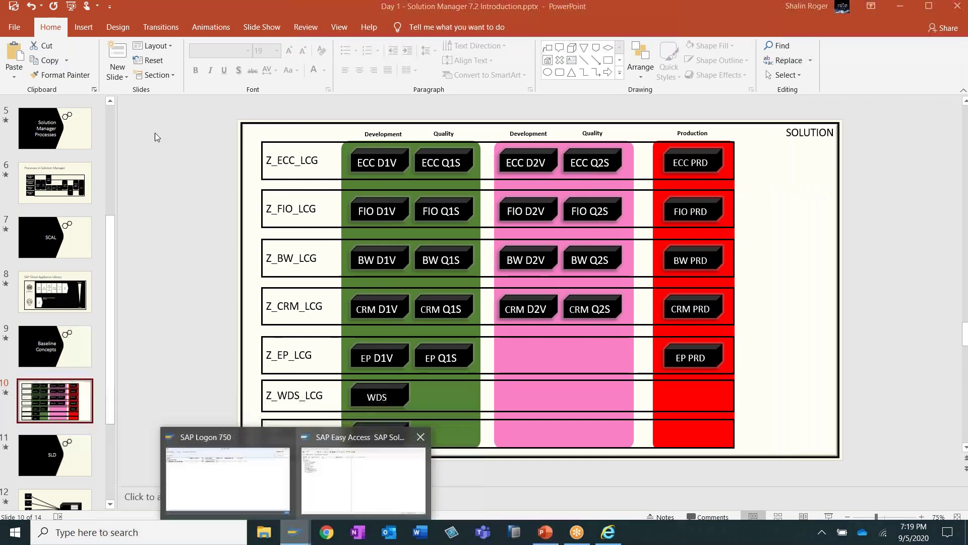
# - Return to the SAP Easy Access window and run transaction SOLADM
pyautogui.click(295, 532)
pyautogui.doubleClick(86, 34)
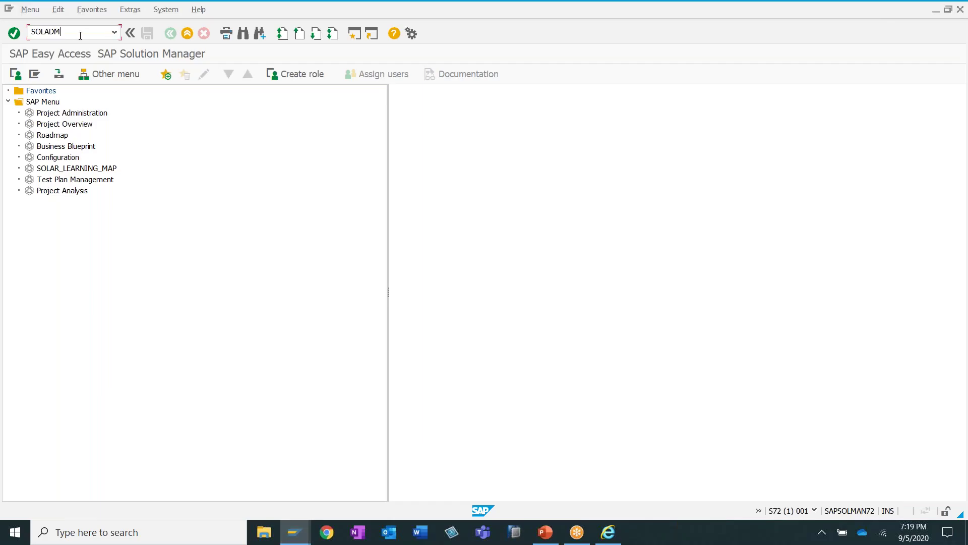
pyautogui.click(14, 34)
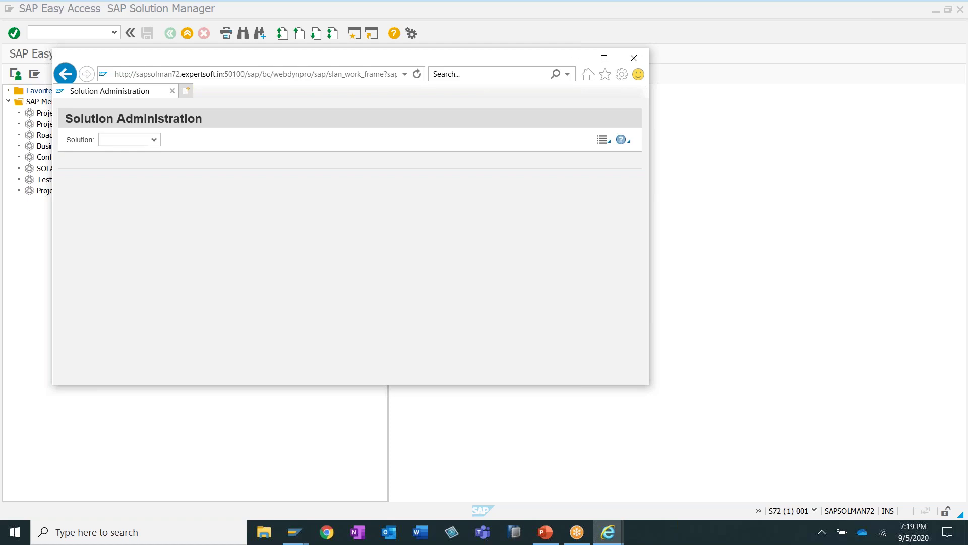
# - Maximize the Solution Administration window and open the Expertsoft solution
pyautogui.click(604, 59)
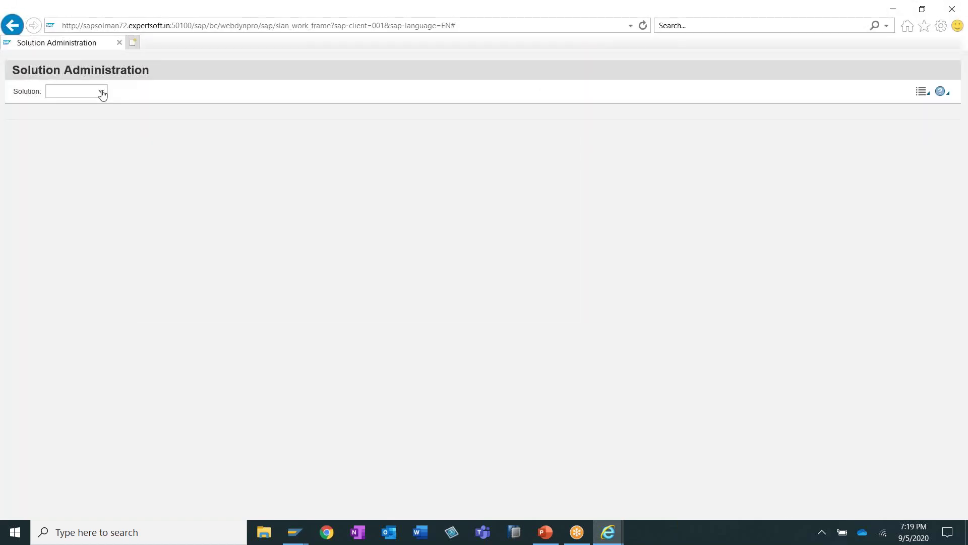
pyautogui.click(101, 91)
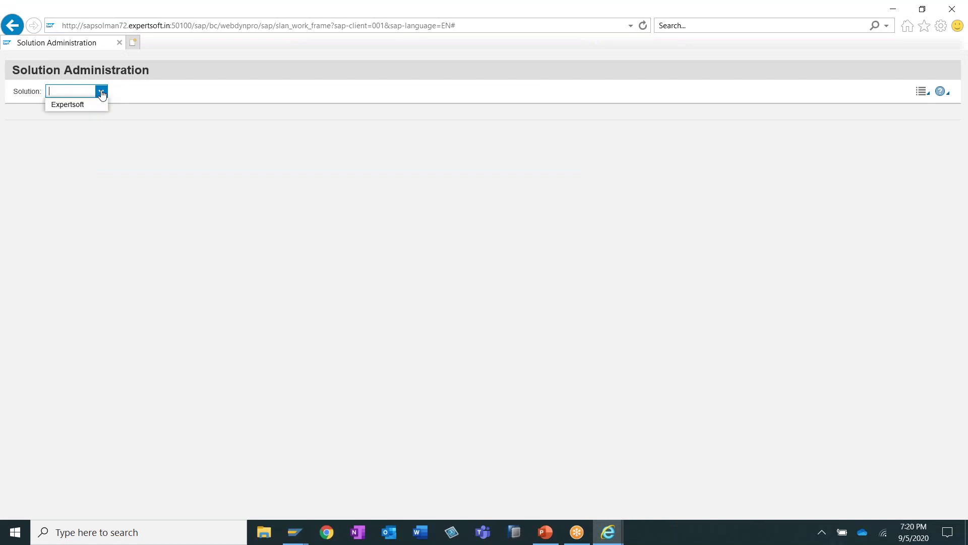
pyautogui.click(75, 106)
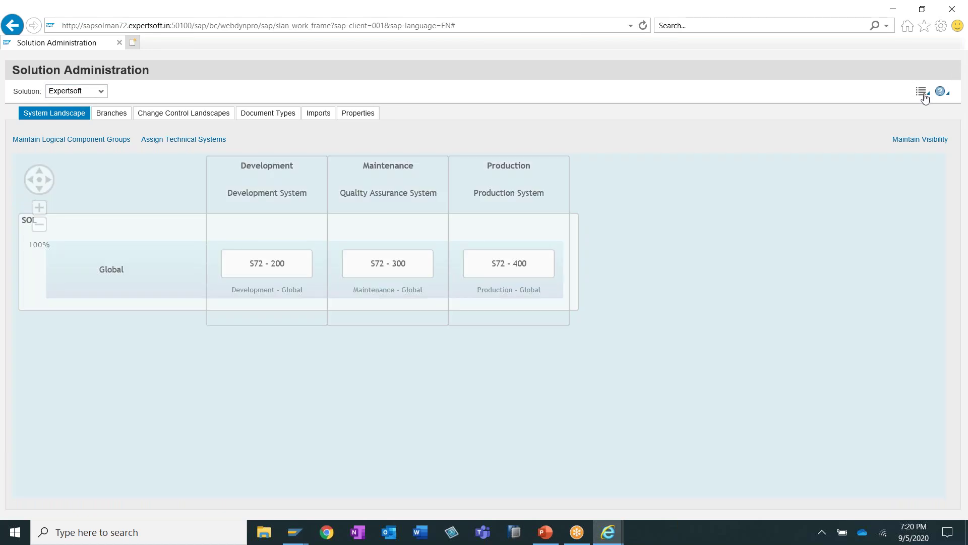
# - Check the option for creating a solution, and open the Expertsoft solution's logical component groups for maintenance
pyautogui.click(925, 97)
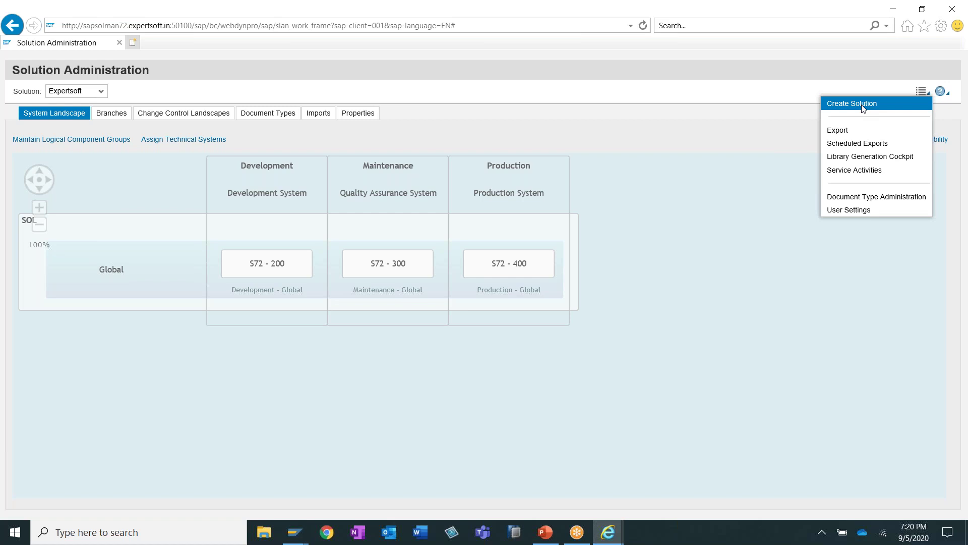
pyautogui.click(121, 92)
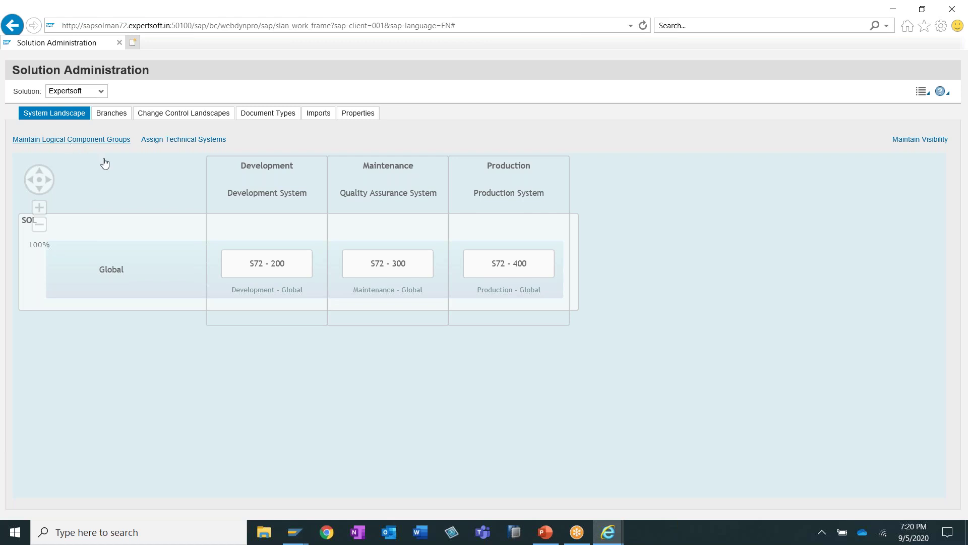
pyautogui.click(107, 141)
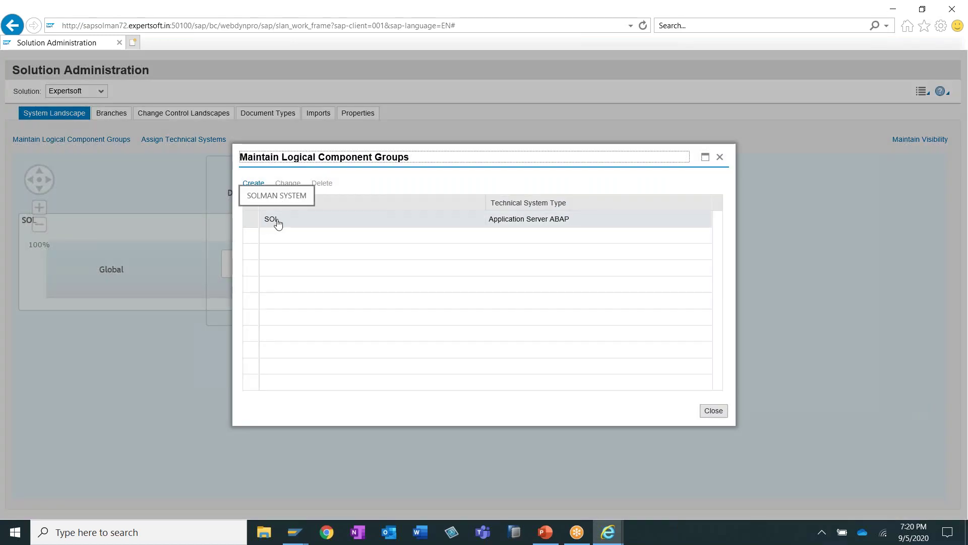
pyautogui.moveTo(555, 158); pyautogui.dragTo(786, 154)
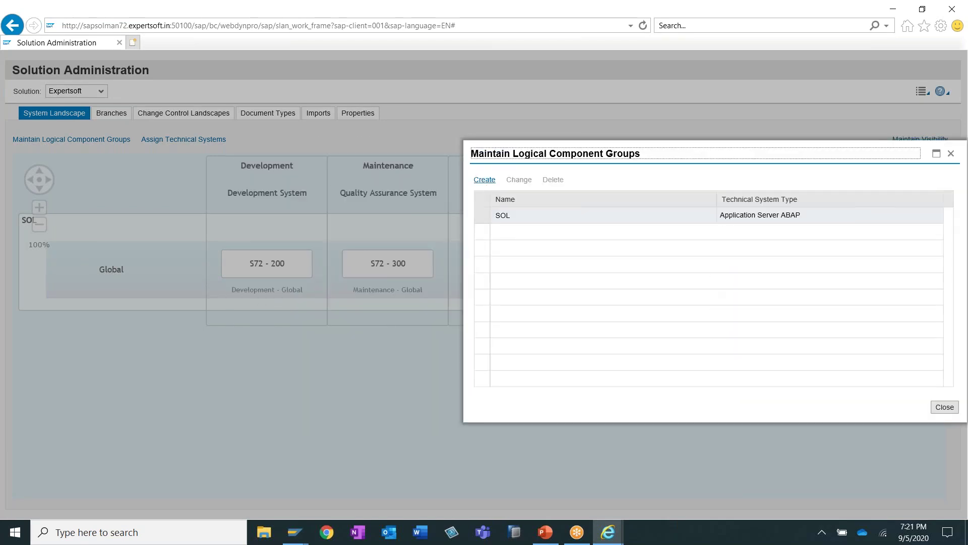
pyautogui.moveTo(655, 156); pyautogui.dragTo(449, 149)
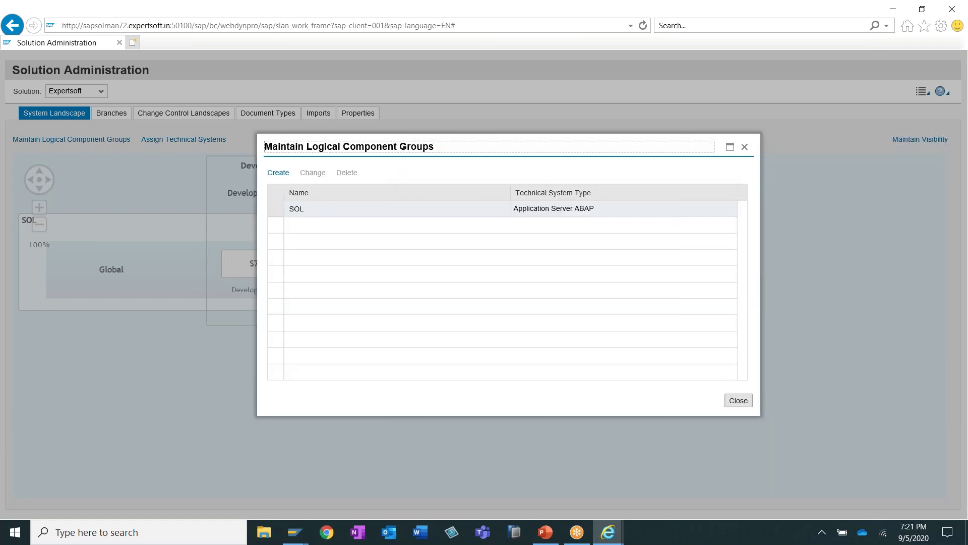
# - Start creating a logical component group to view the available technical system types, and cancel the creation
pyautogui.click(281, 174)
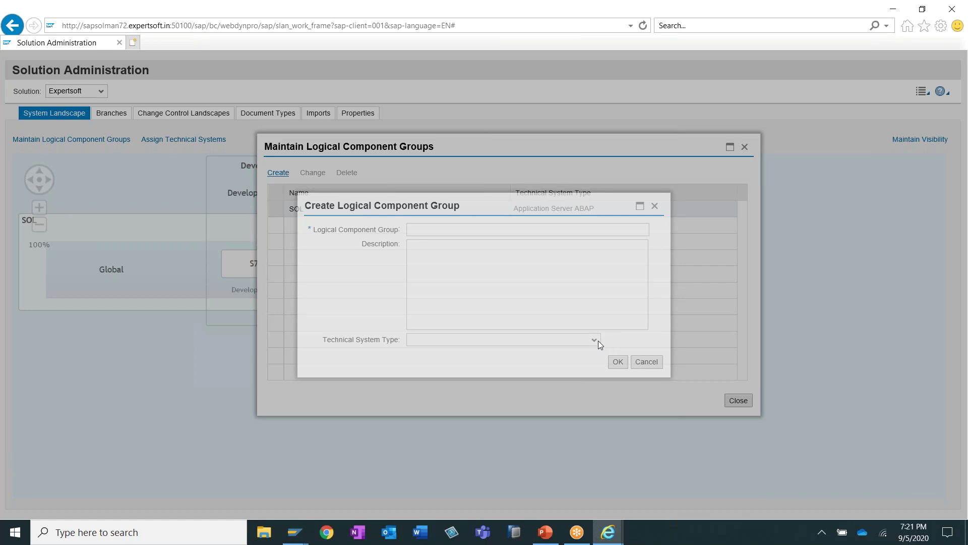
pyautogui.click(596, 341)
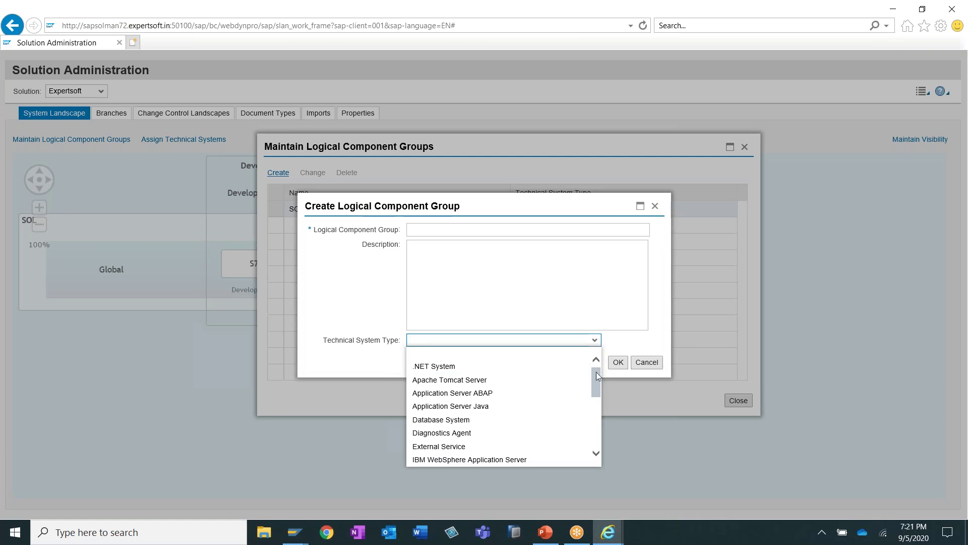
pyautogui.moveTo(597, 377); pyautogui.dragTo(603, 433)
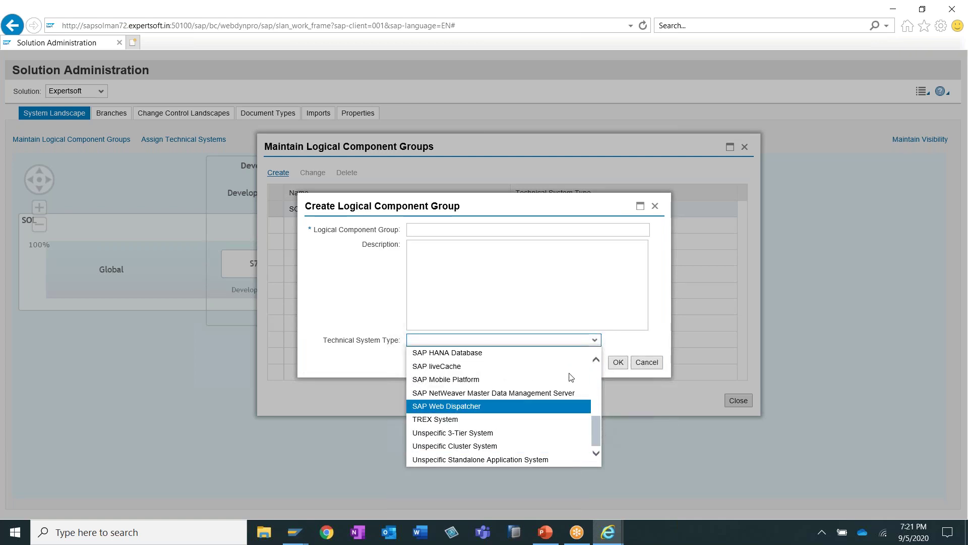
pyautogui.click(641, 350)
pyautogui.click(645, 362)
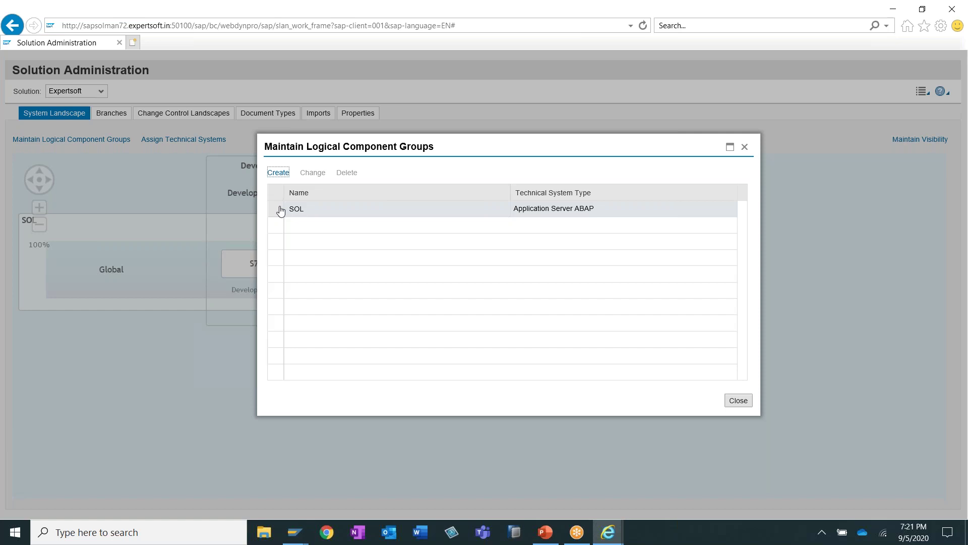
# - Review the description and technical system type options of logical component group SOL without changes, and leave group maintenance
pyautogui.click(281, 211)
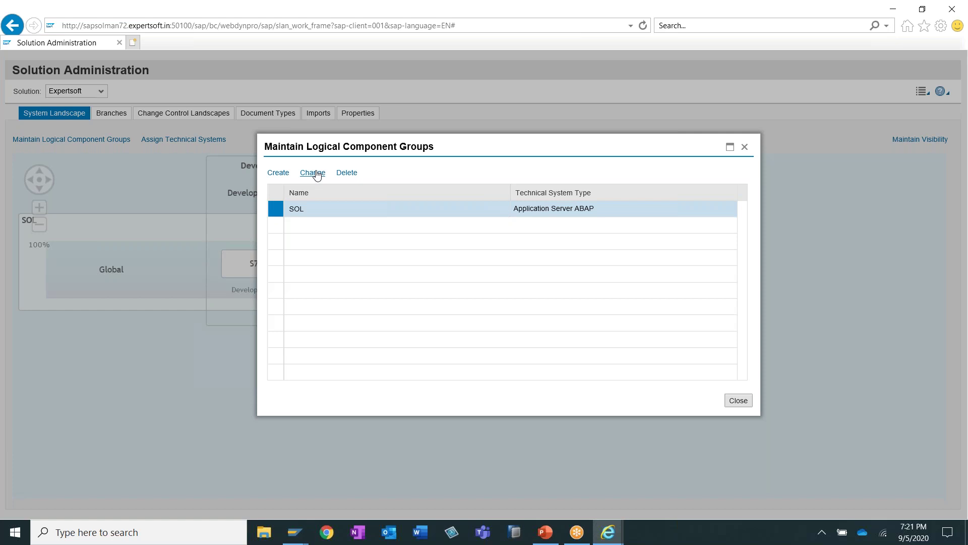
pyautogui.click(316, 174)
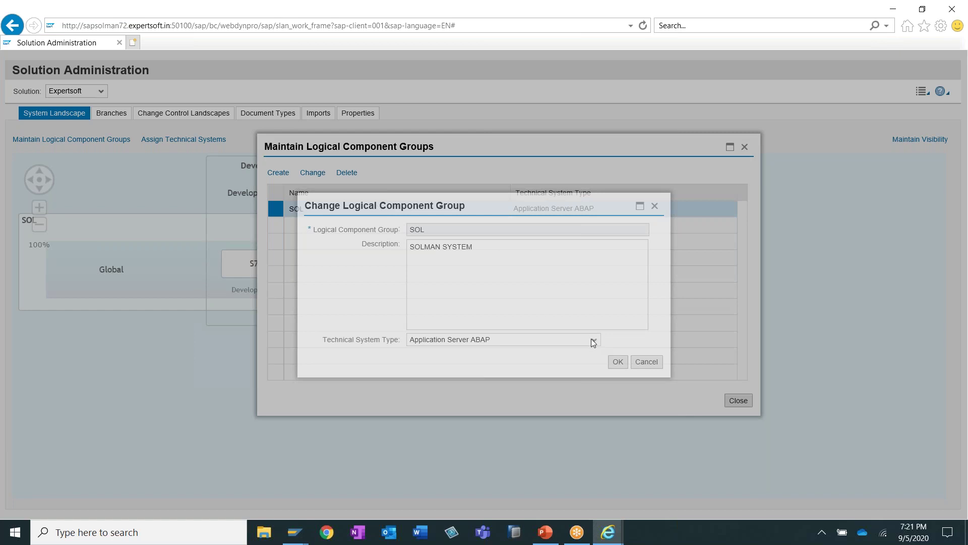
pyautogui.moveTo(408, 244); pyautogui.dragTo(481, 254)
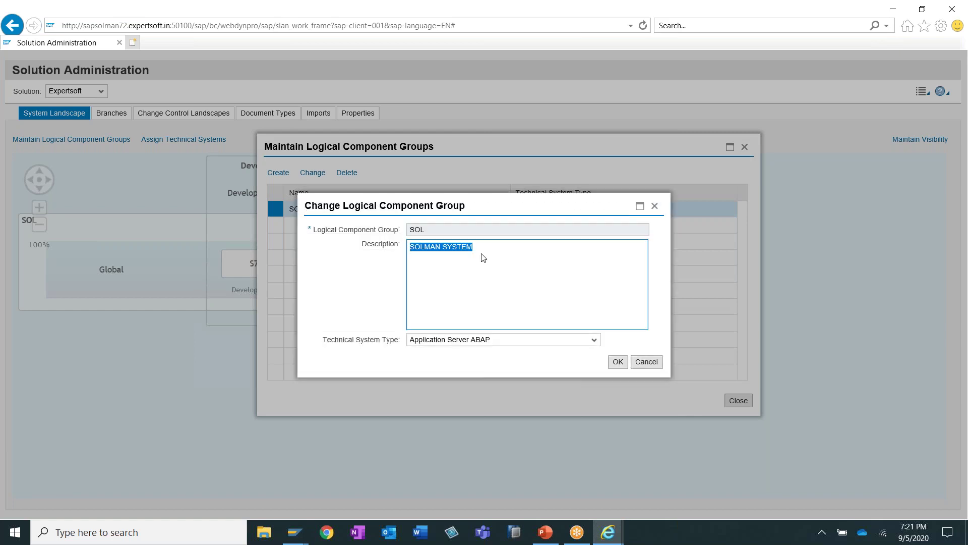
pyautogui.click(593, 341)
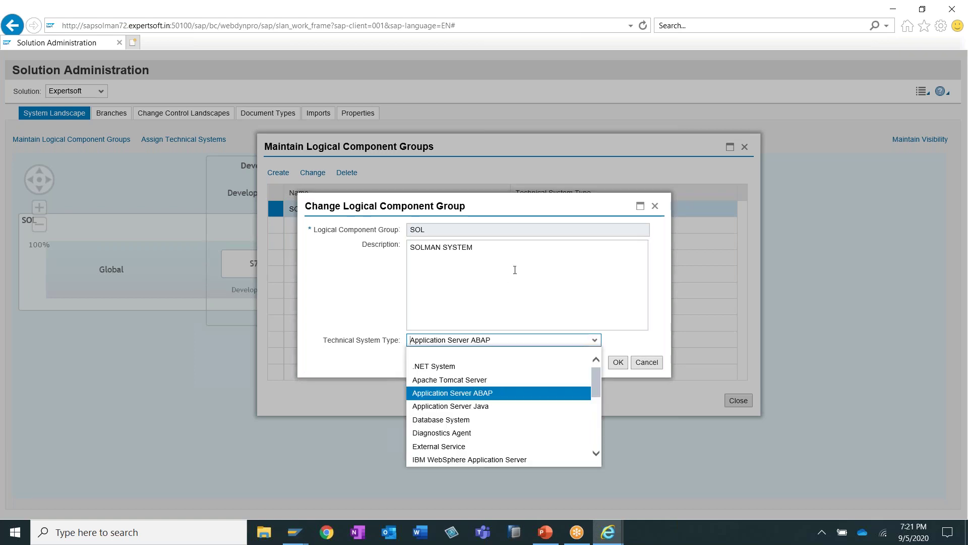
pyautogui.click(445, 247)
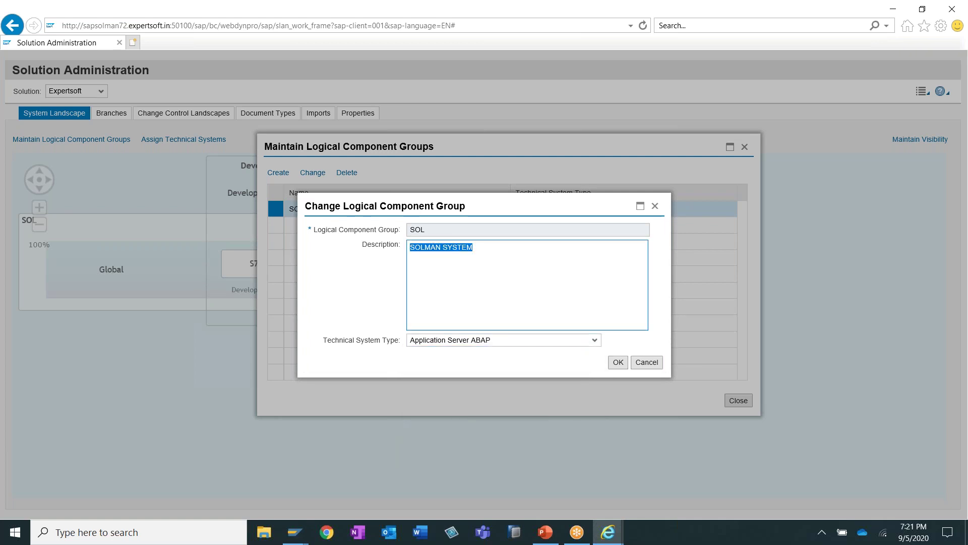
pyautogui.click(647, 363)
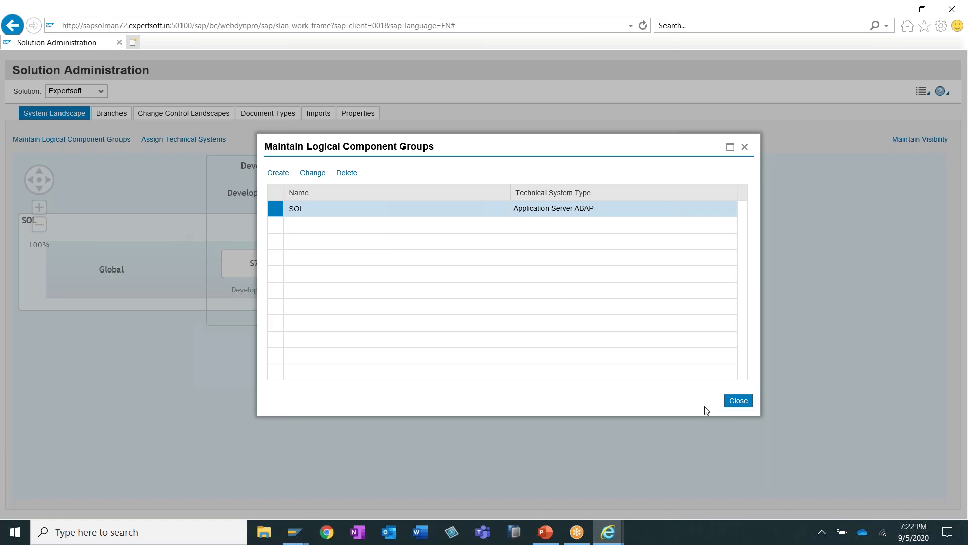
pyautogui.click(738, 401)
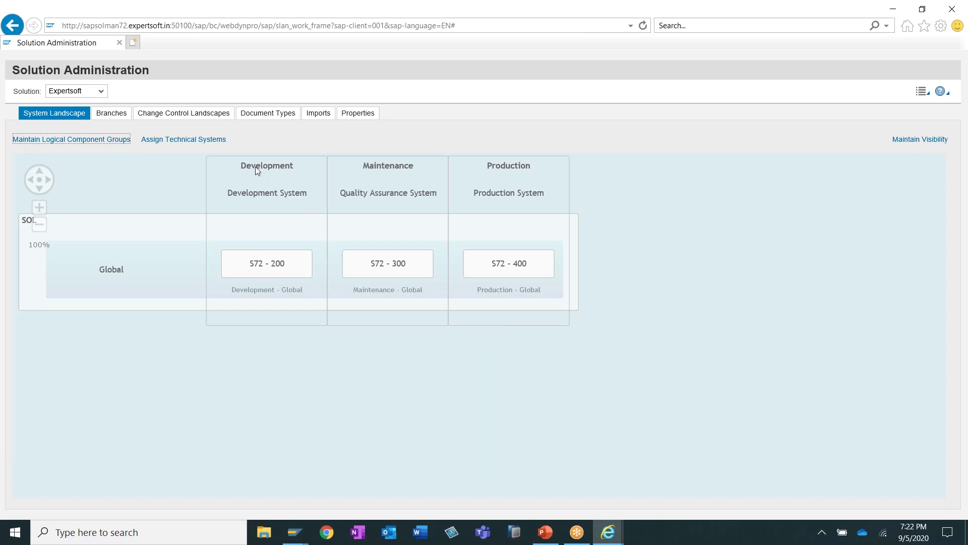
# - Open the technical system assignment for logical component group SOL and check its branch options, keeping Maintenance
pyautogui.moveTo(313, 172); pyautogui.dragTo(353, 173)
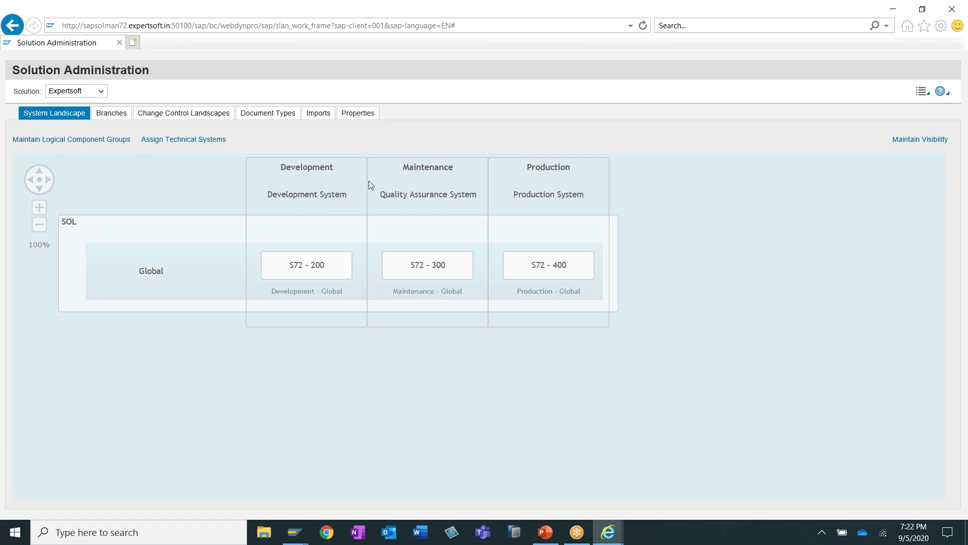
pyautogui.click(200, 140)
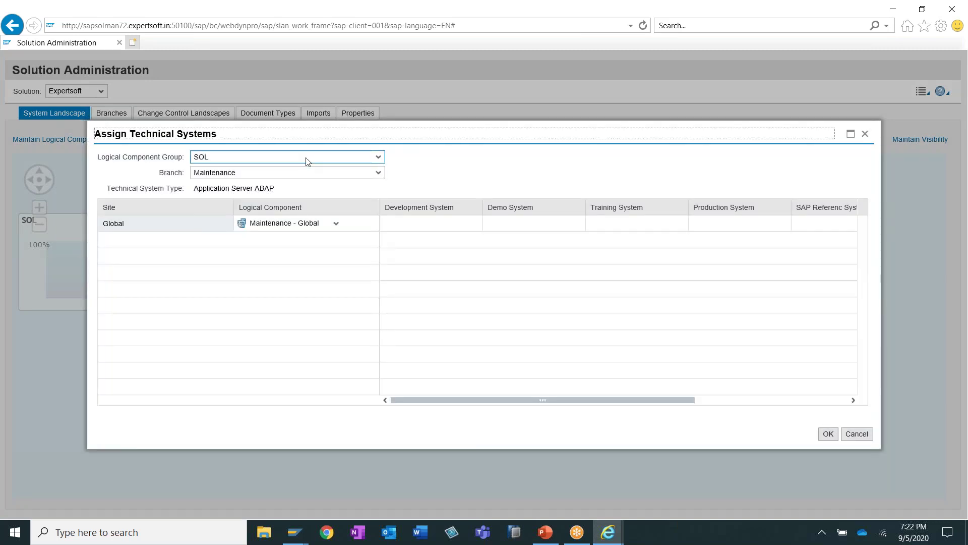
pyautogui.click(305, 158)
pyautogui.click(306, 158)
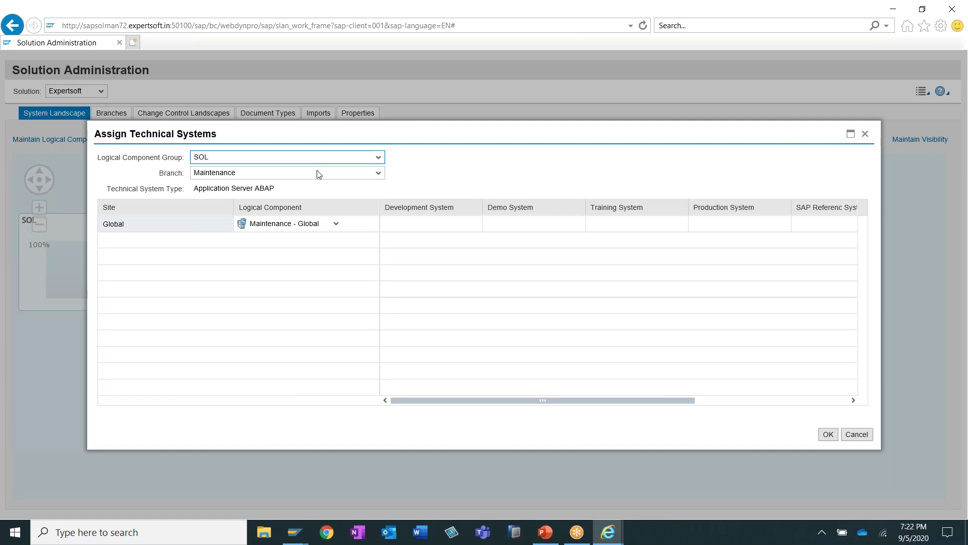
pyautogui.click(378, 173)
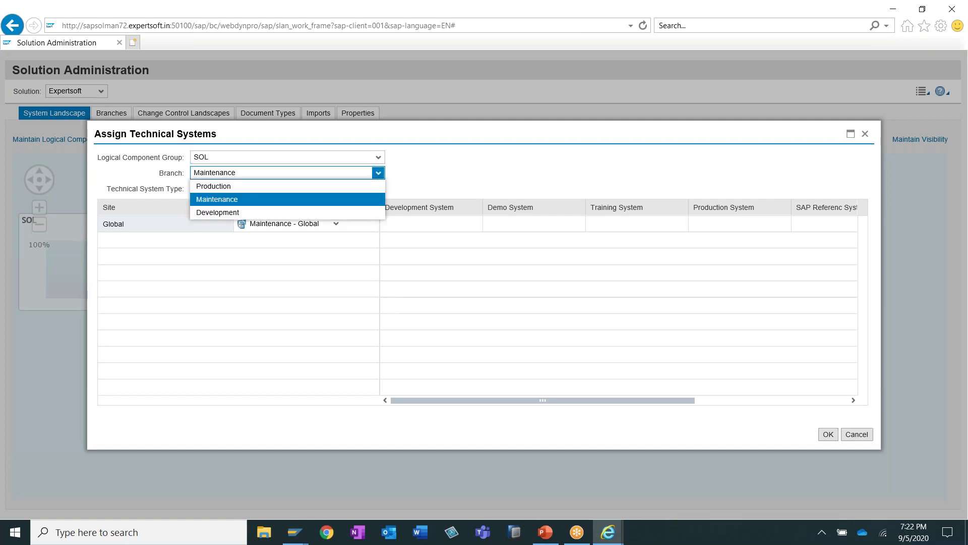
pyautogui.click(378, 173)
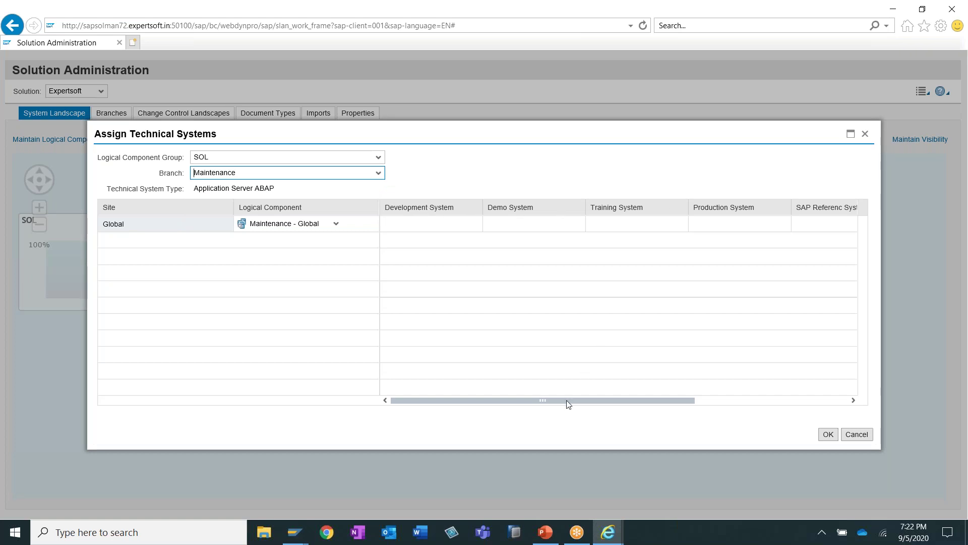
# - Search extended system ID S72 and assign S72 - 066 as the SAP reference system of Maintenance - Global
pyautogui.moveTo(586, 401); pyautogui.dragTo(734, 398)
pyautogui.click(612, 224)
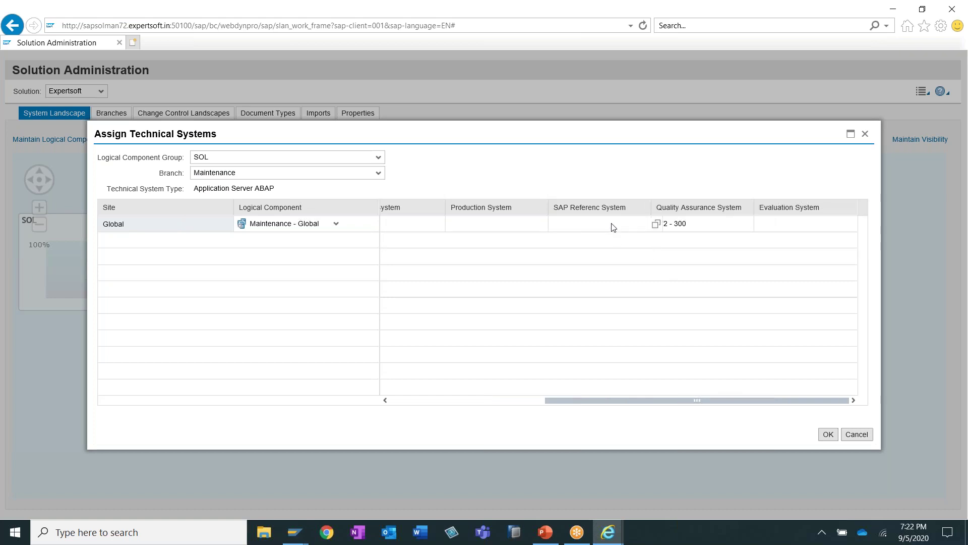
pyautogui.click(656, 224)
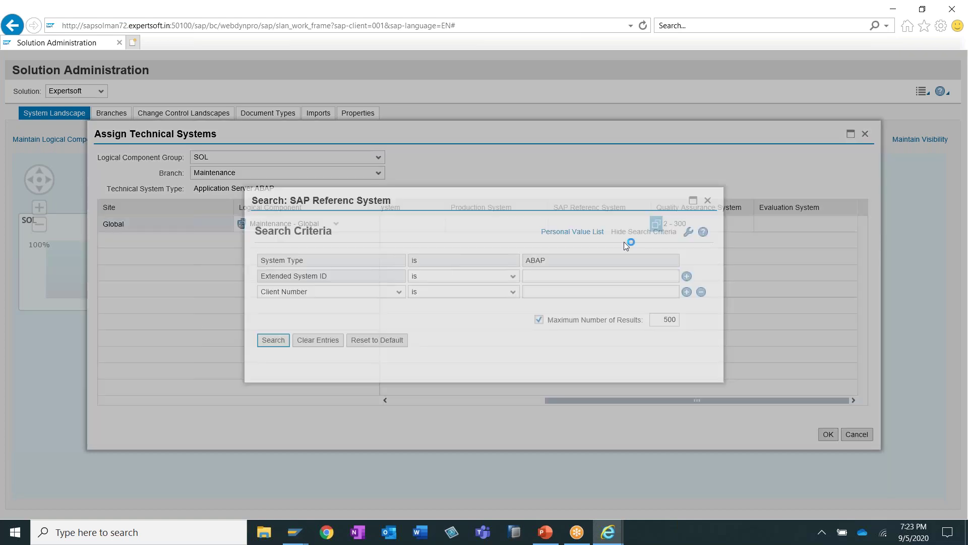
pyautogui.click(274, 341)
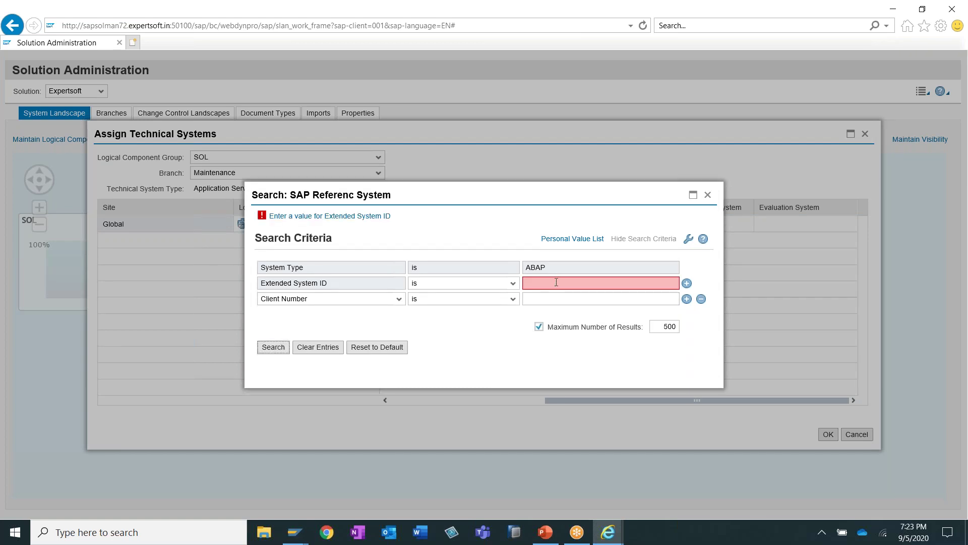
pyautogui.click(556, 281)
pyautogui.write('S72')
pyautogui.click(279, 355)
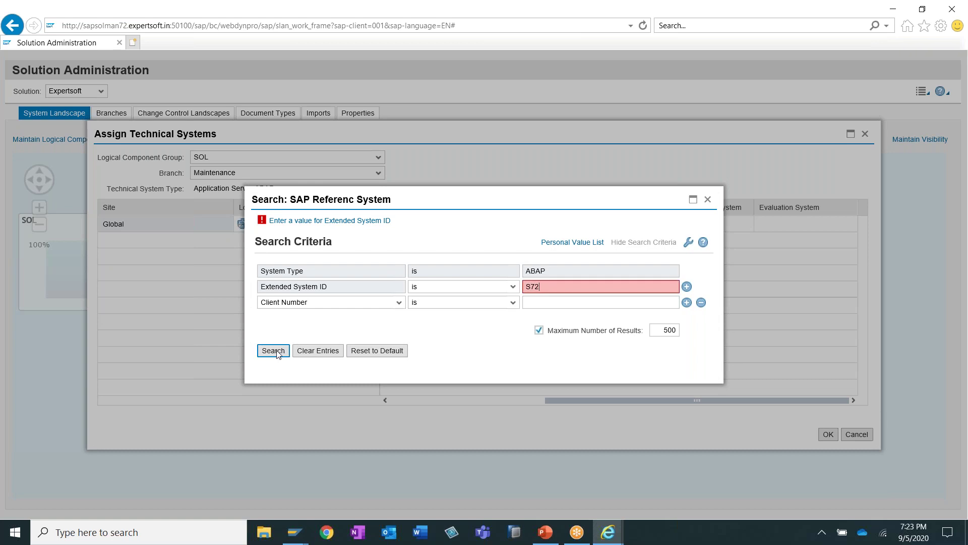
pyautogui.click(277, 353)
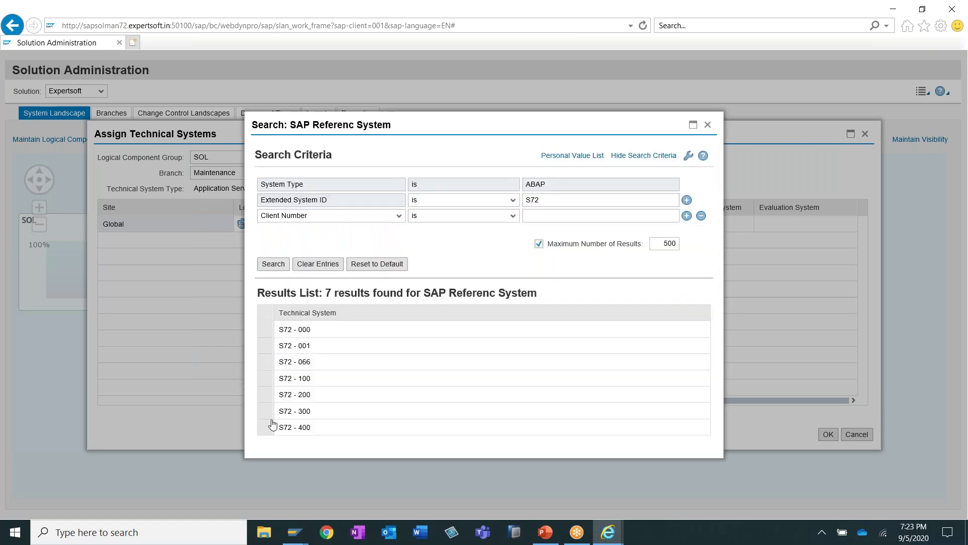
pyautogui.click(265, 363)
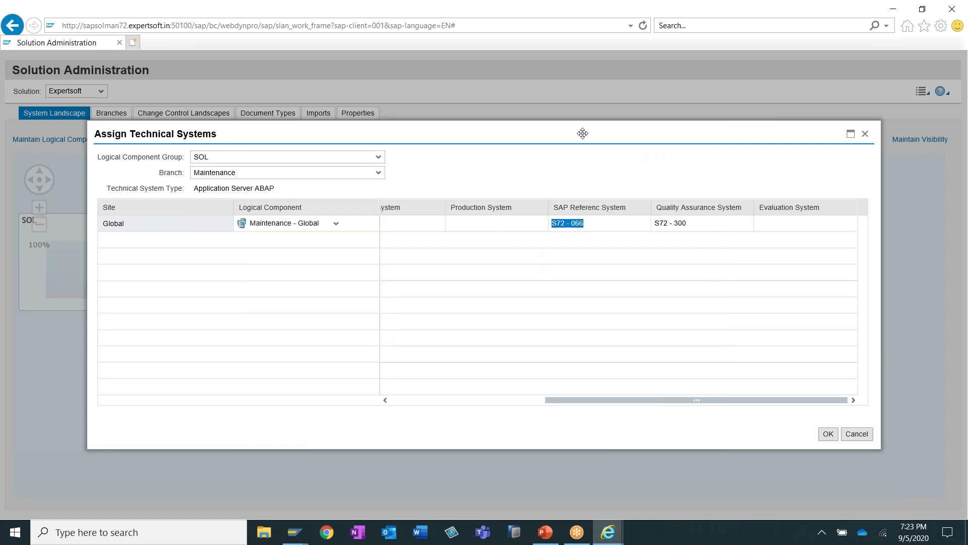
# - Save the technical system assignment and view the updated Maintenance branch in the system landscape
pyautogui.moveTo(582, 134); pyautogui.dragTo(581, 348)
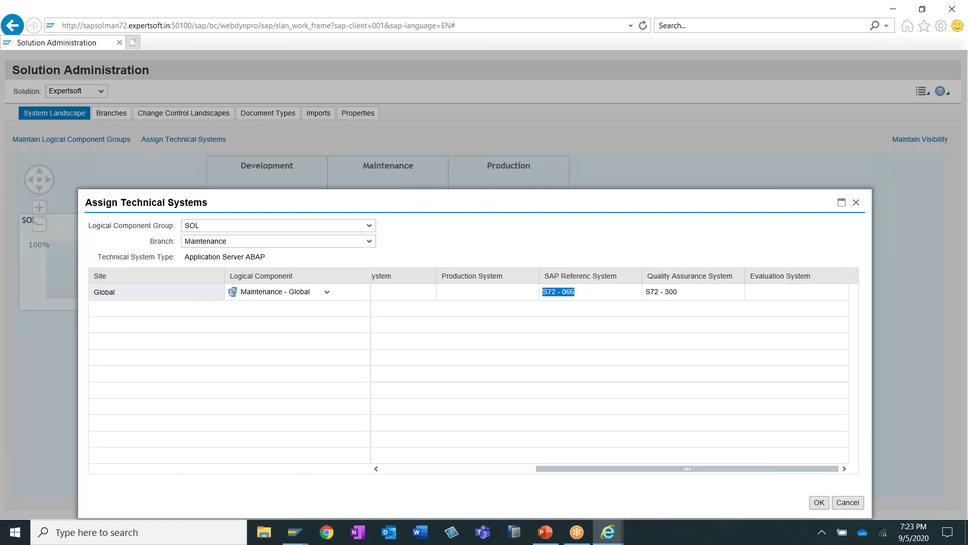
pyautogui.moveTo(303, 202); pyautogui.dragTo(705, 218)
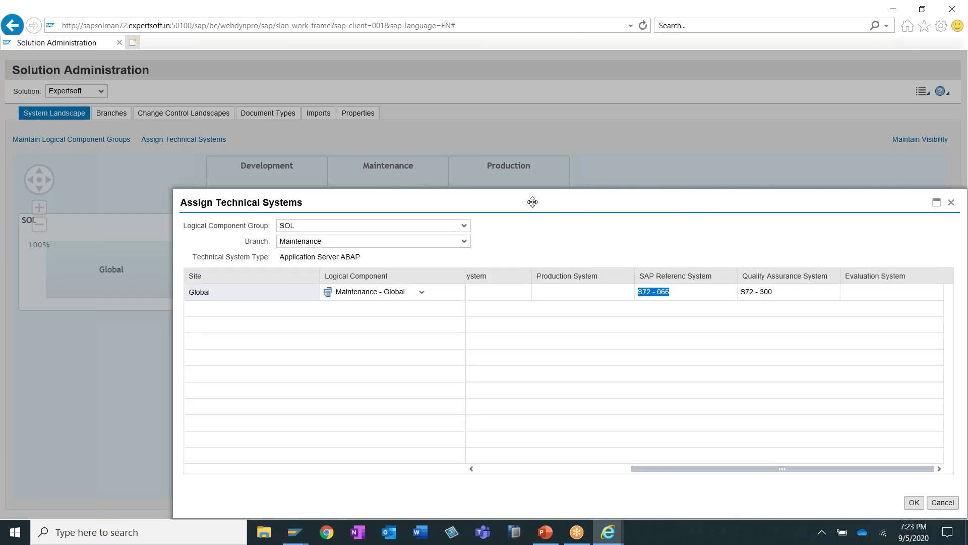
pyautogui.moveTo(361, 132); pyautogui.dragTo(512, 177)
pyautogui.click(738, 399)
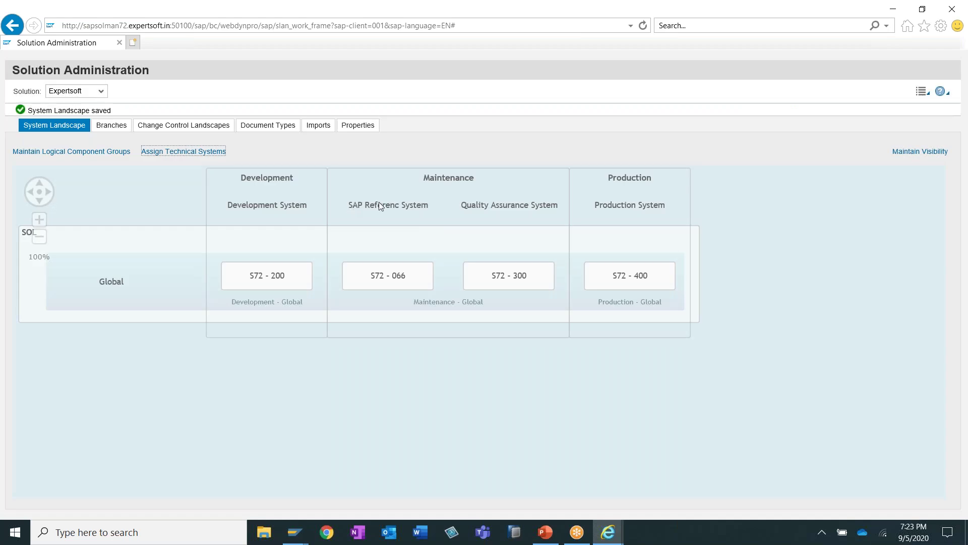
pyautogui.moveTo(379, 202); pyautogui.dragTo(415, 203)
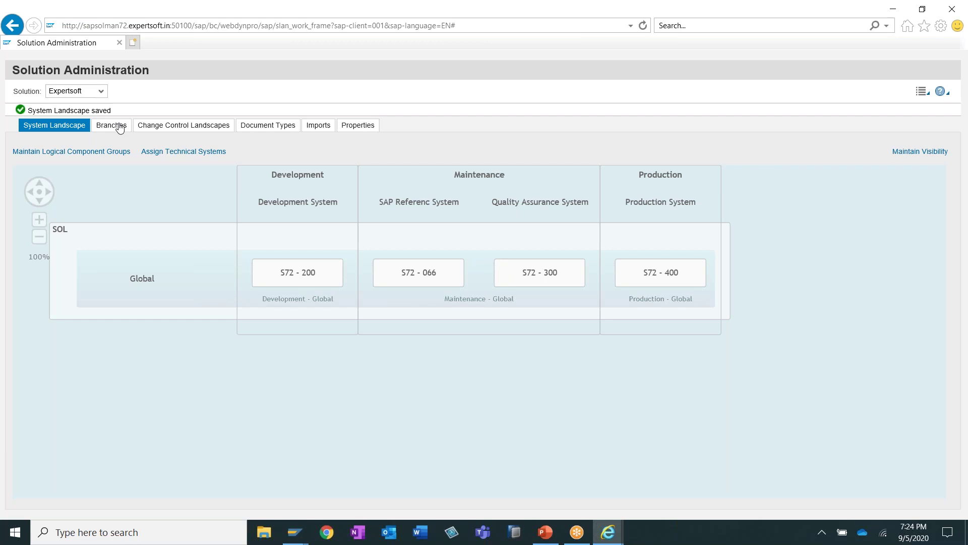
# - Compare the solution's branches with slide 10 in PowerPoint, and return to Solution Administration to display the change control landscapes
pyautogui.click(69, 130)
pyautogui.click(111, 127)
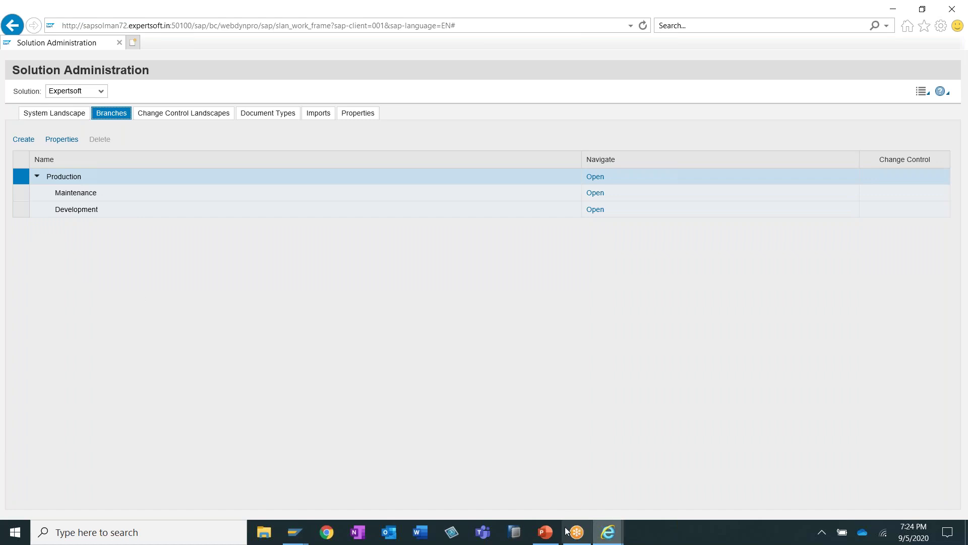
pyautogui.click(546, 533)
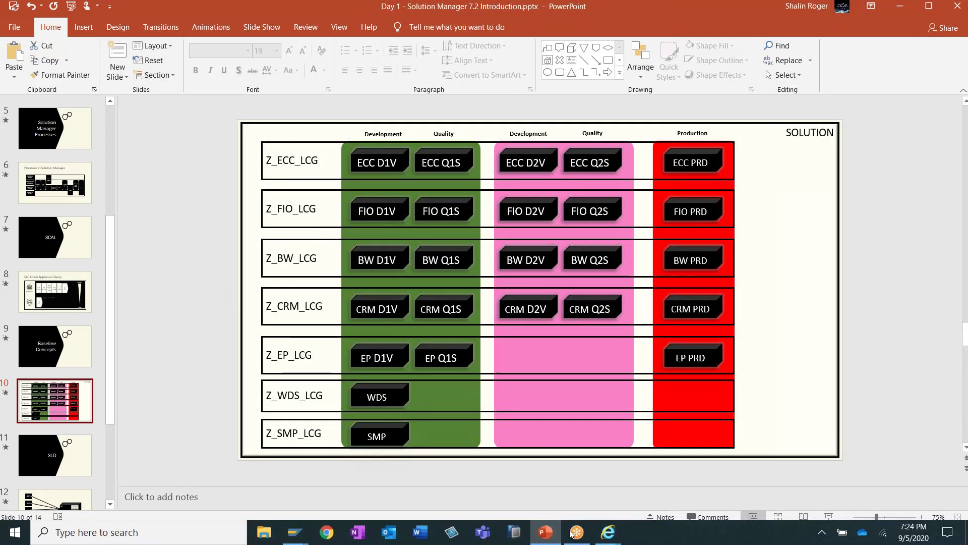
pyautogui.click(608, 533)
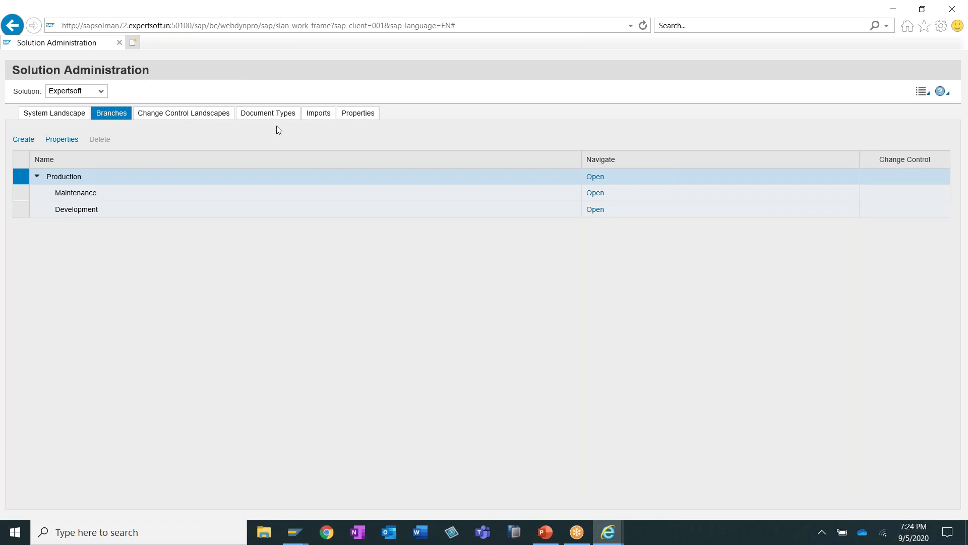
pyautogui.click(196, 114)
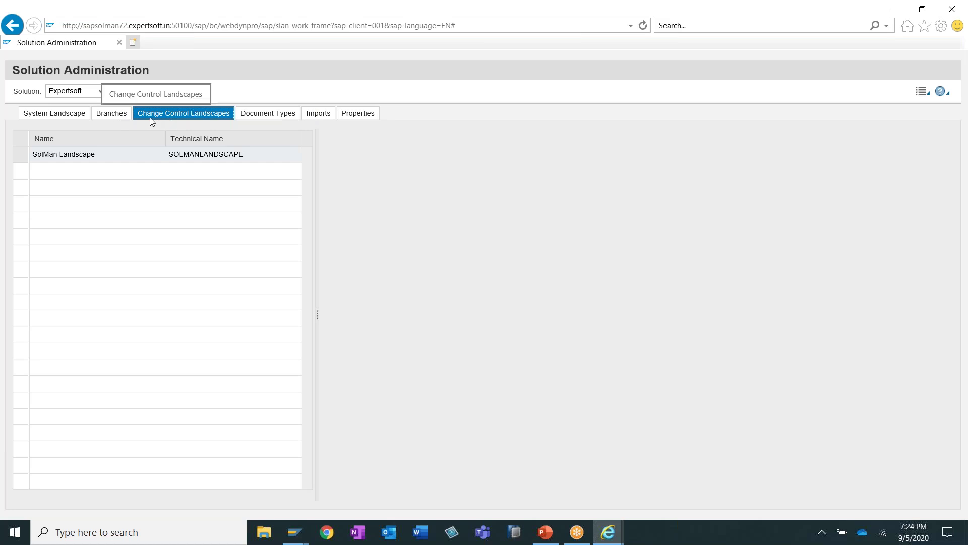
# - Review the branches of the Expertsoft solution and return to its system landscape
pyautogui.click(123, 116)
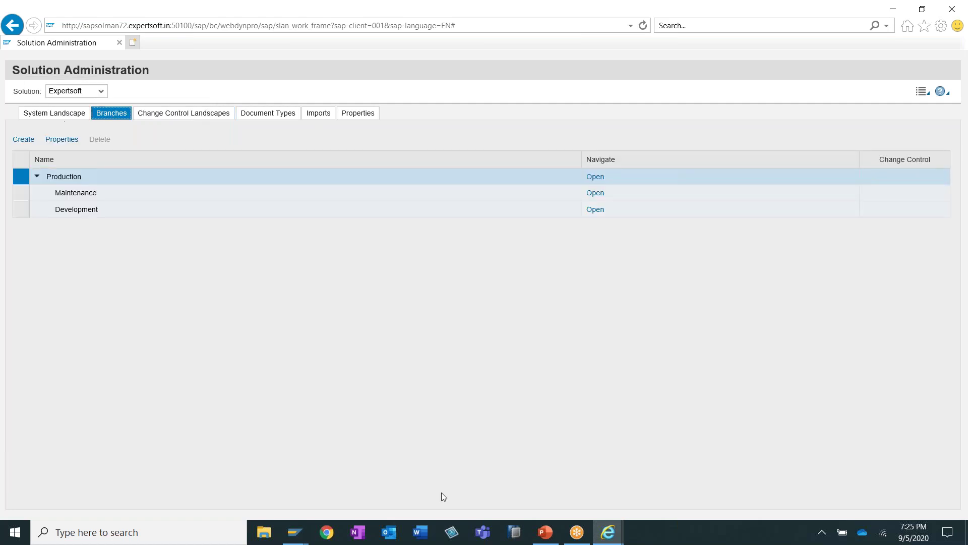
pyautogui.moveTo(546, 537)
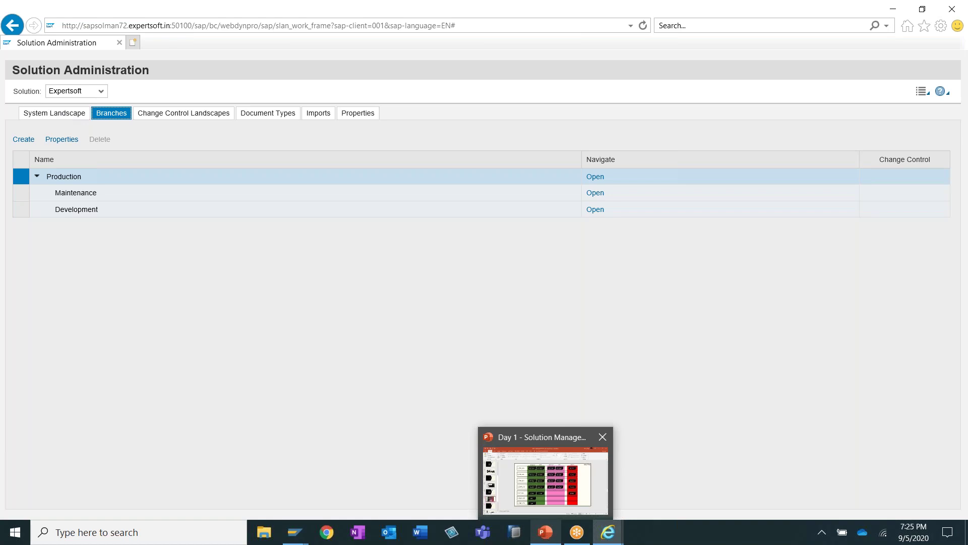
pyautogui.click(546, 484)
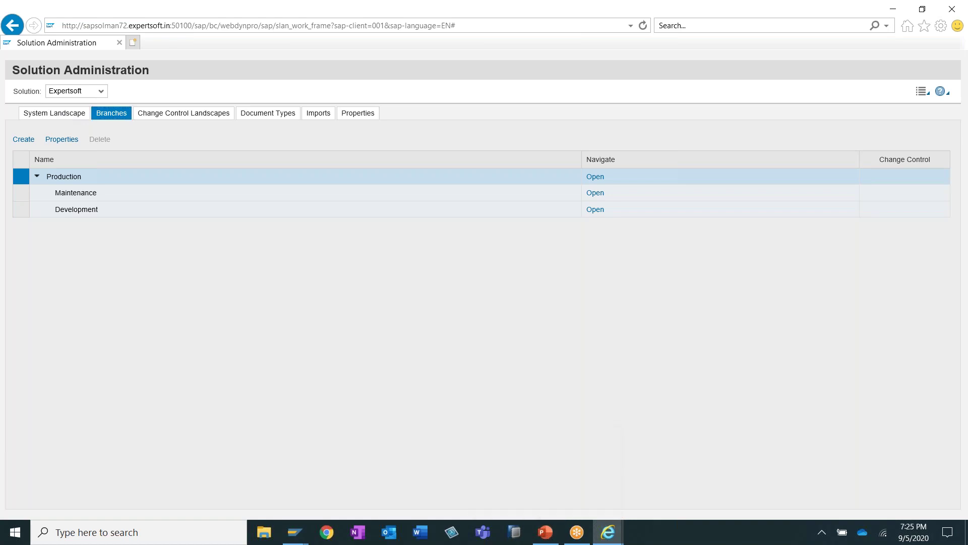
pyautogui.click(55, 113)
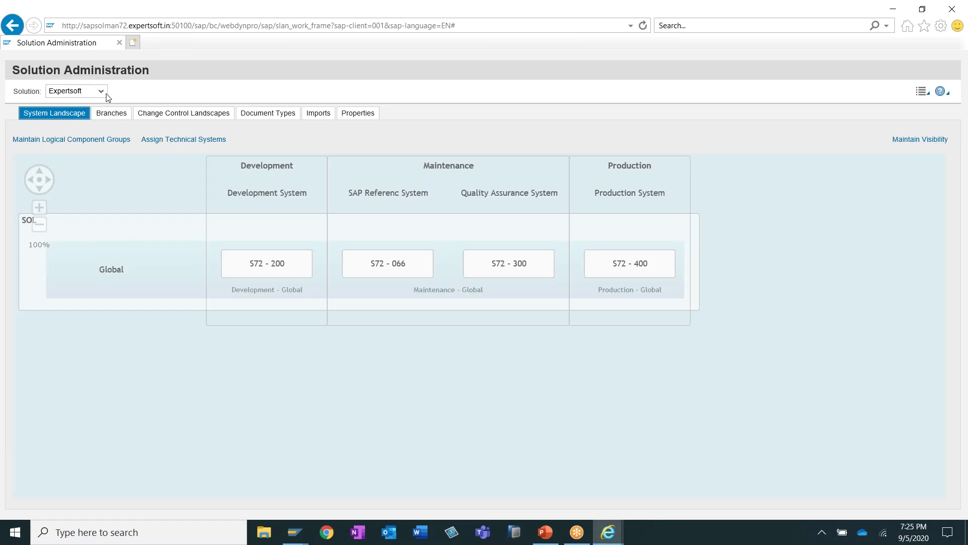
# - Switch to the PowerPoint presentation and view slides 12 and 13 on SLD and slide 14 on LMDB
pyautogui.moveTo(551, 541)
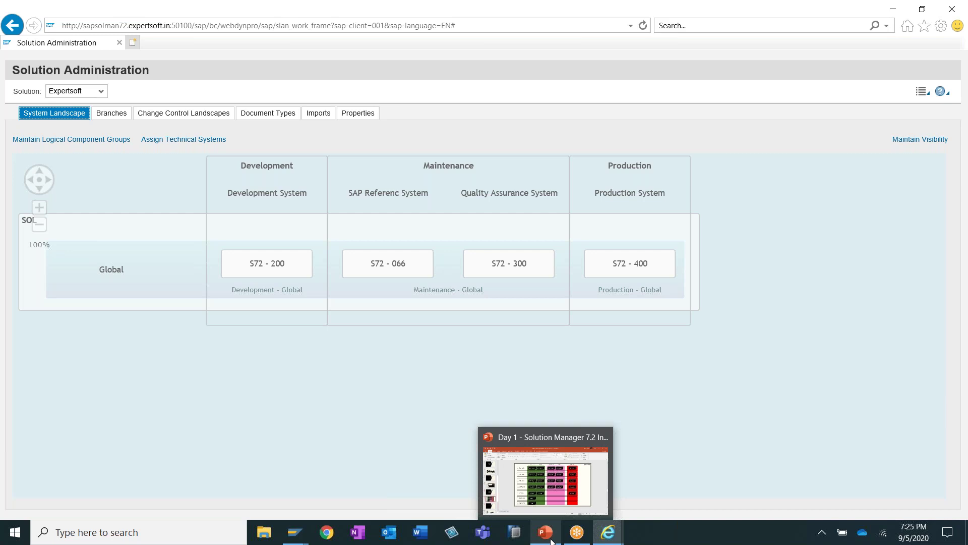
pyautogui.click(551, 538)
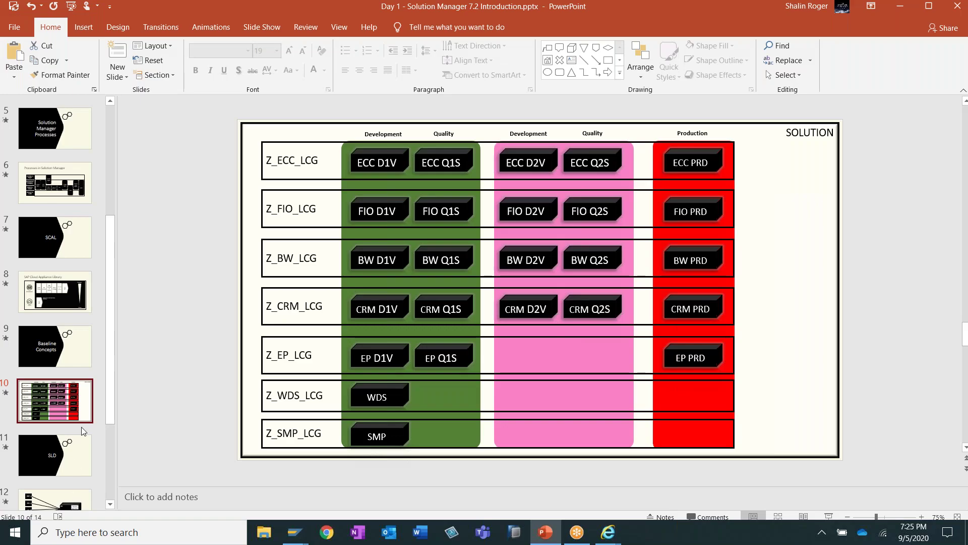
pyautogui.scroll(-3, 96, 393)
pyautogui.click(84, 371)
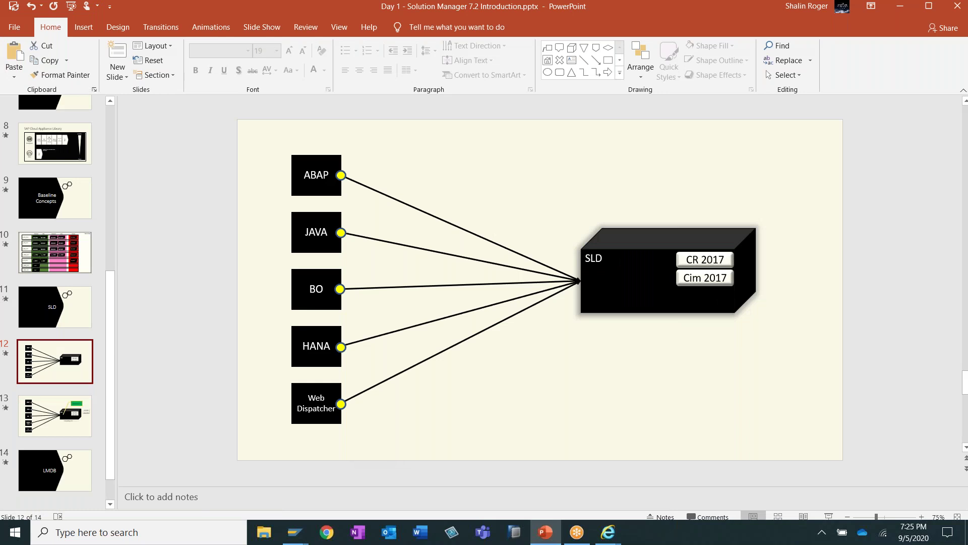
pyautogui.click(33, 417)
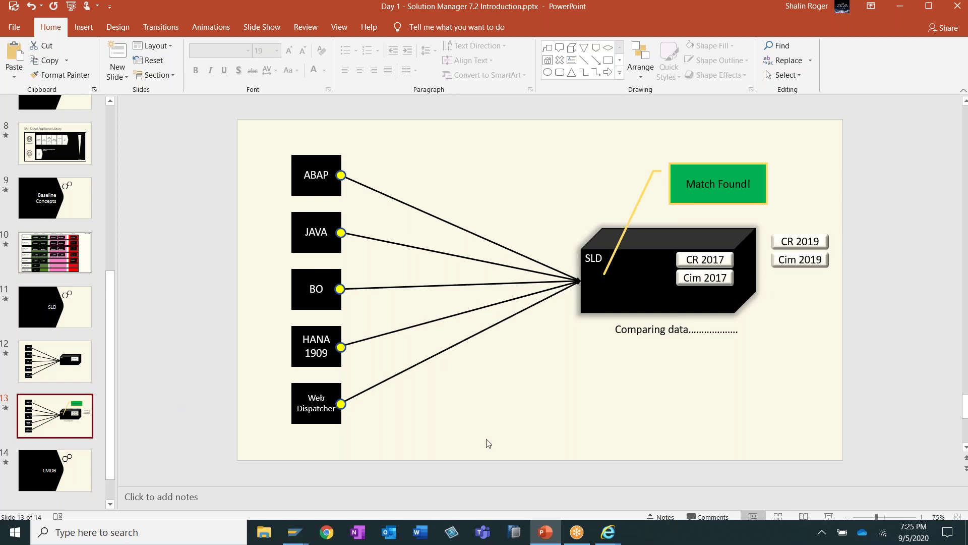
pyautogui.moveTo(556, 536)
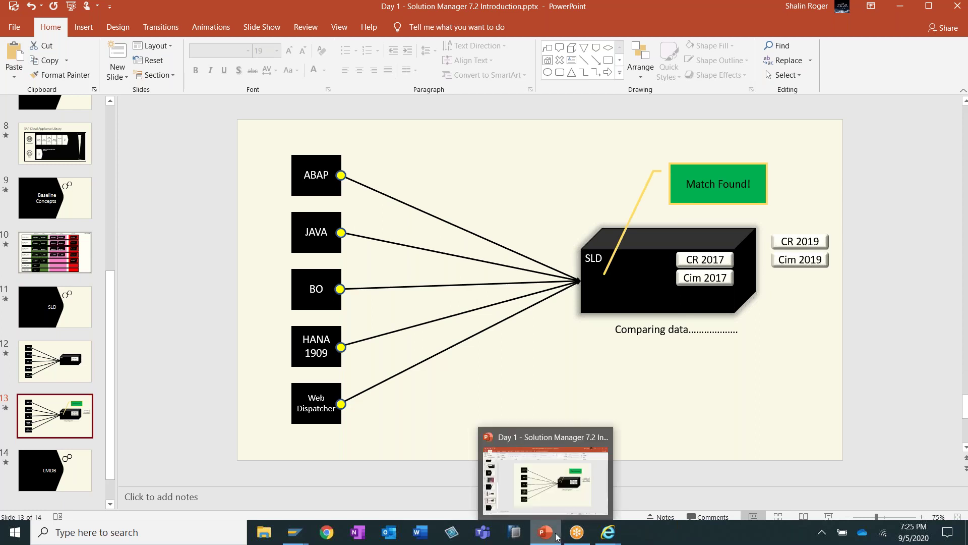
pyautogui.click(44, 477)
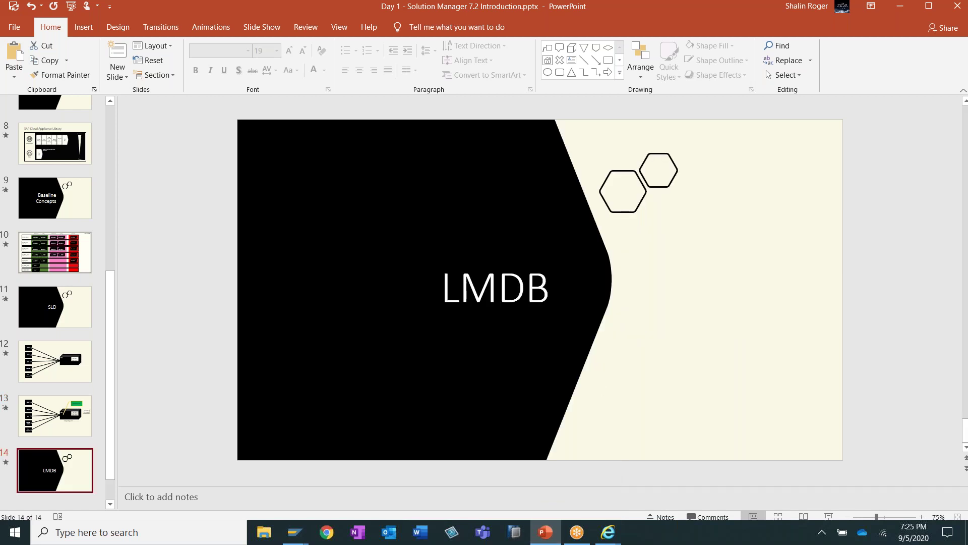
# - Switch to the Landscape Management page in Internet Explorer, maximize its window and reload it
pyautogui.click(610, 533)
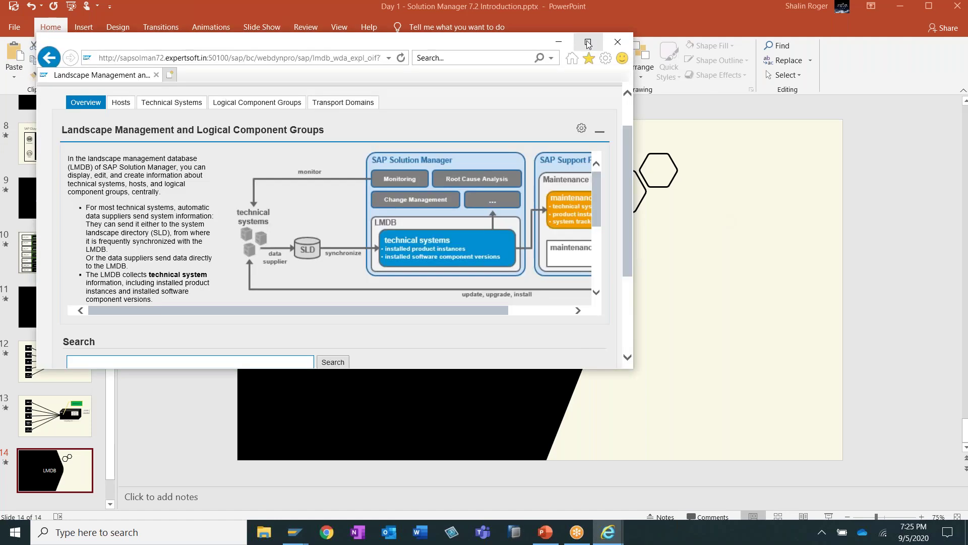
pyautogui.click(588, 43)
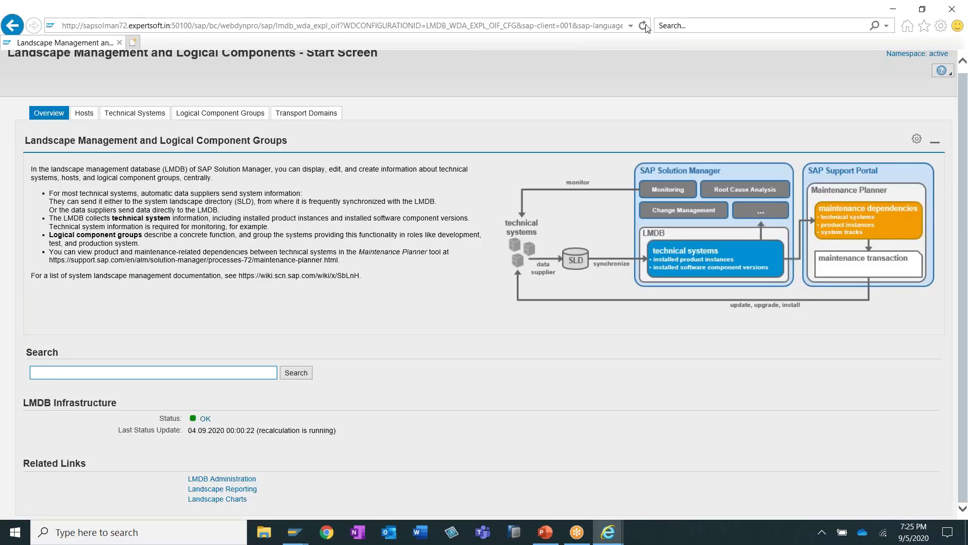
pyautogui.click(644, 26)
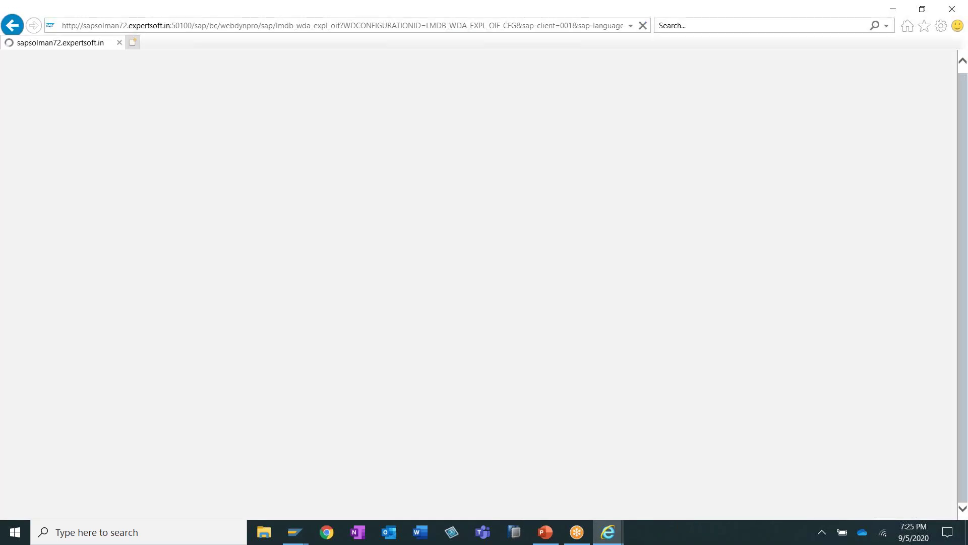
# - Switch to the SAP Easy Access window and enter the transaction code /nLMDB
pyautogui.click(352, 482)
pyautogui.click(87, 31)
pyautogui.write('/n')
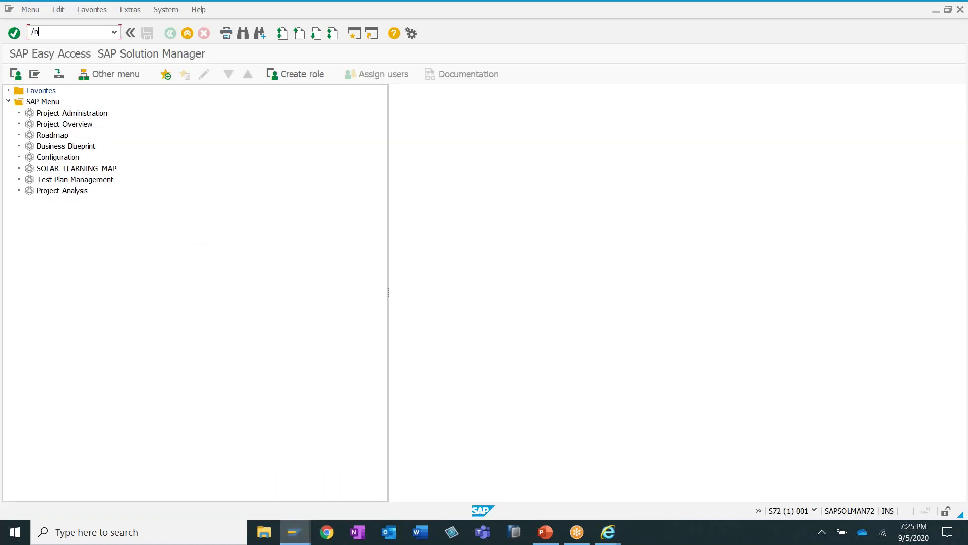
pyautogui.write('LMDB')
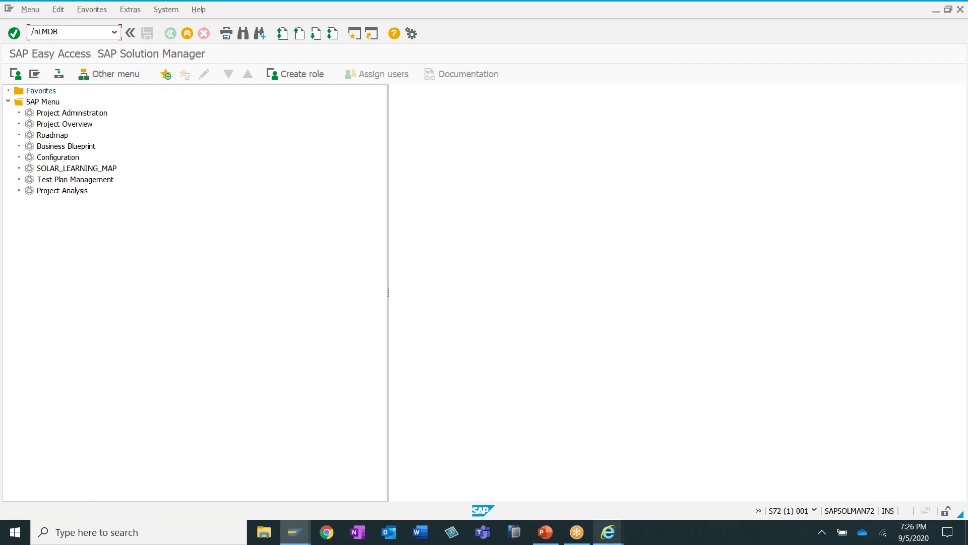
# - Return to the Landscape Management start screen and examine the overview diagram, the LMDB infrastructure status and the documentation link
pyautogui.click(610, 540)
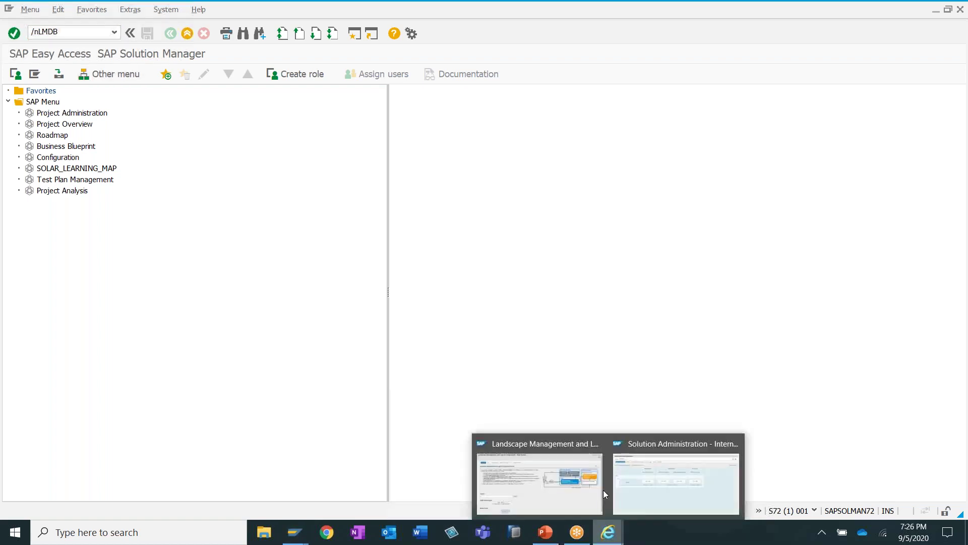
pyautogui.click(588, 470)
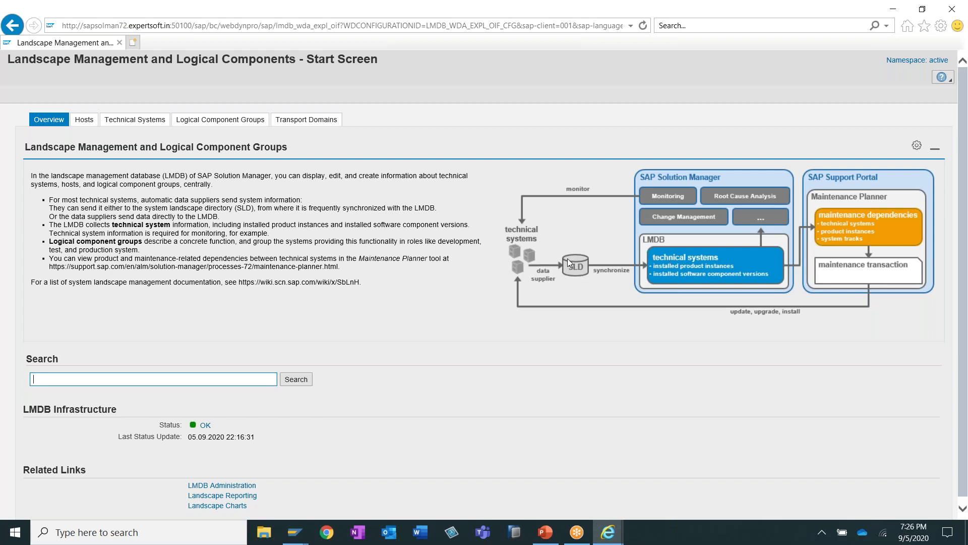
pyautogui.click(533, 13)
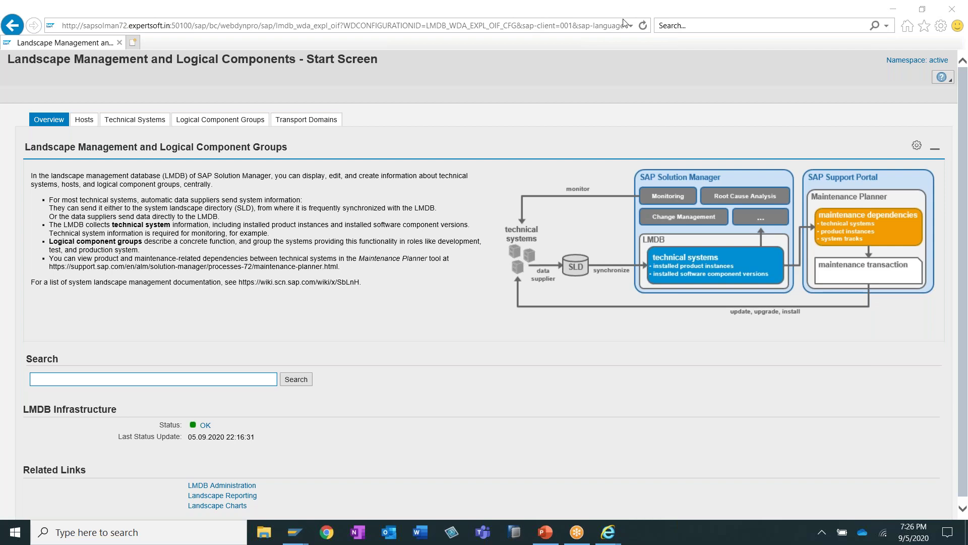
pyautogui.click(615, 60)
pyautogui.click(75, 138)
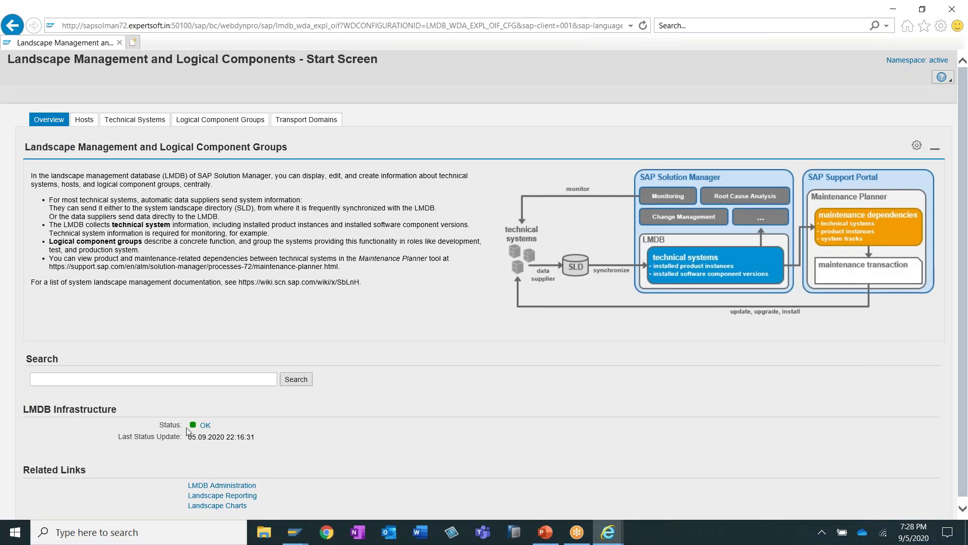
pyautogui.doubleClick(161, 425)
pyautogui.click(256, 428)
pyautogui.moveTo(235, 282); pyautogui.dragTo(351, 286)
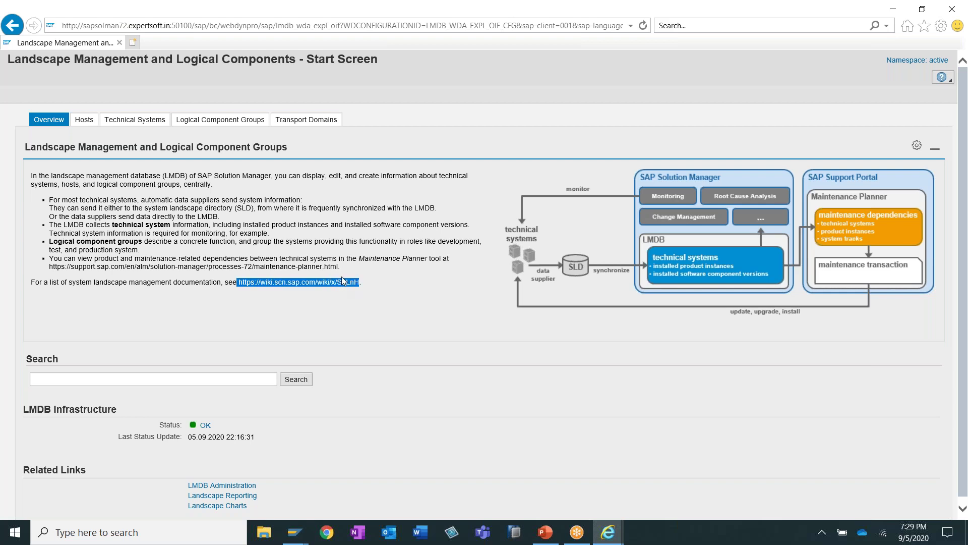
# - View the host selection, look up the extended system IDs of type Application Server ABAP and close the results
pyautogui.click(84, 123)
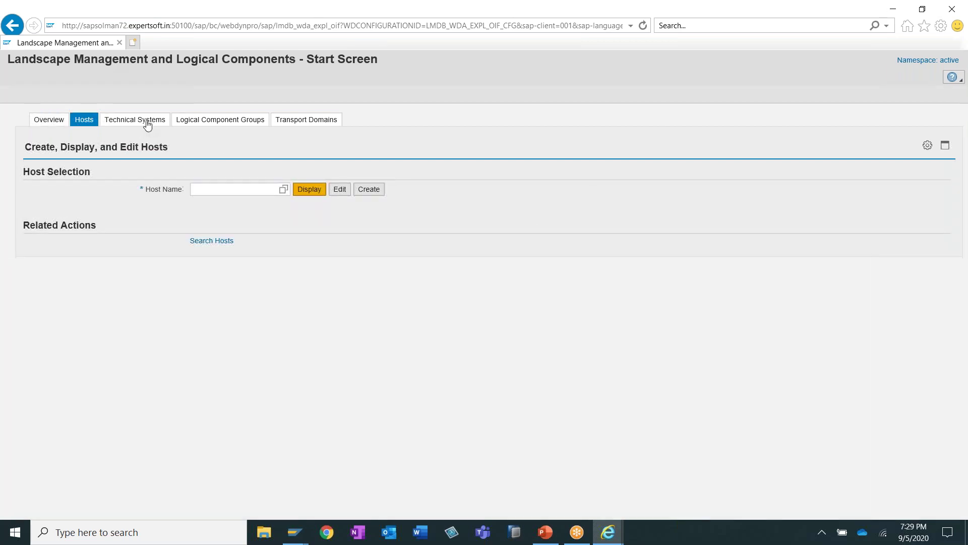
pyautogui.click(147, 124)
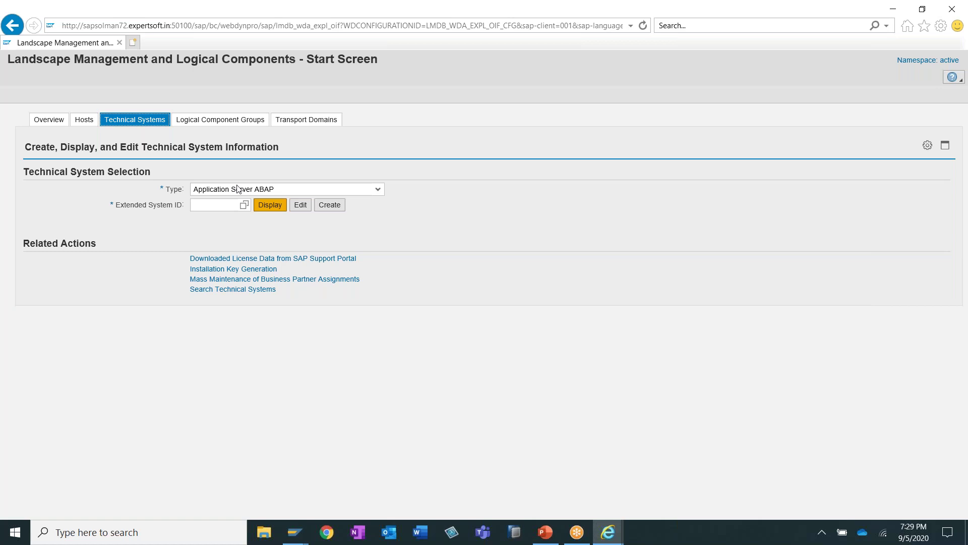
pyautogui.click(246, 209)
pyautogui.click(247, 208)
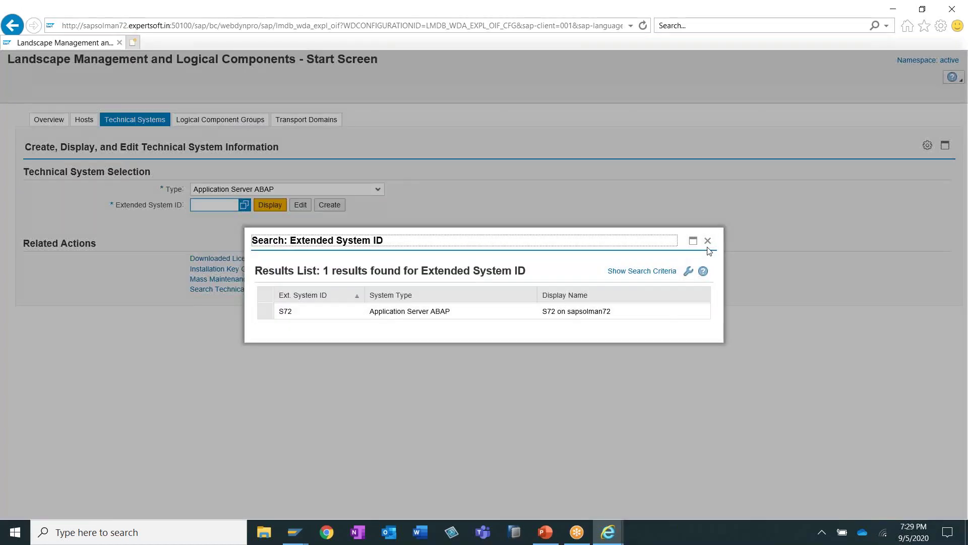
pyautogui.click(707, 241)
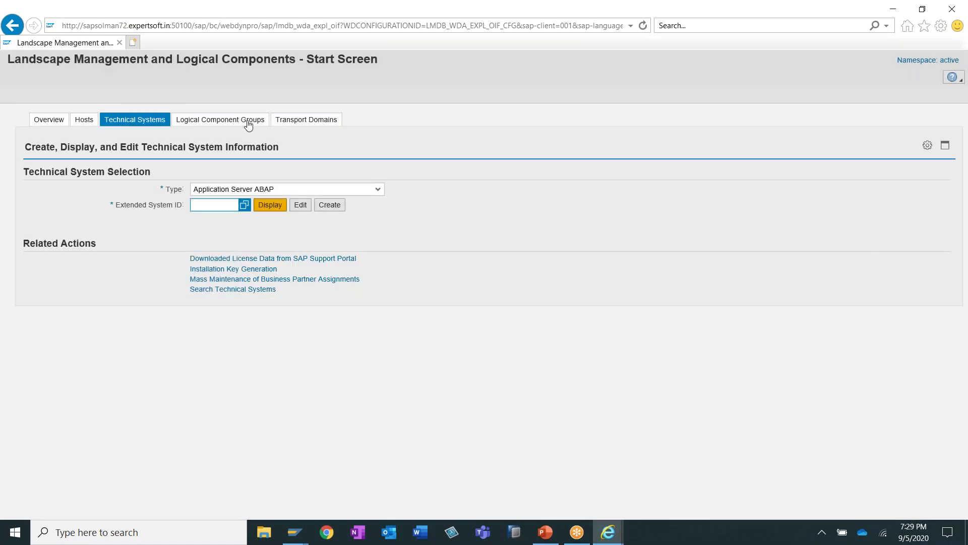
# - Look up the available logical component groups in LMDB and browse through the results list
pyautogui.click(248, 124)
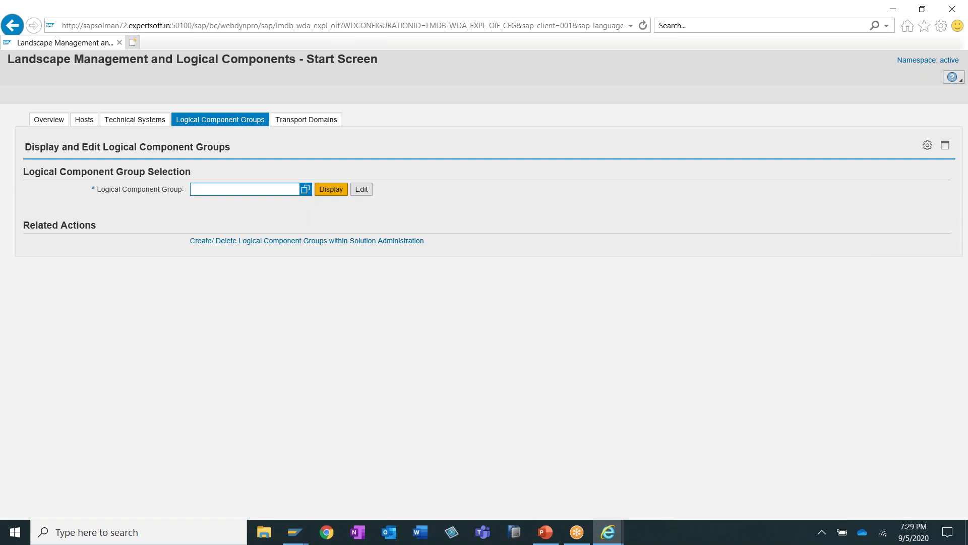
pyautogui.press('F4')
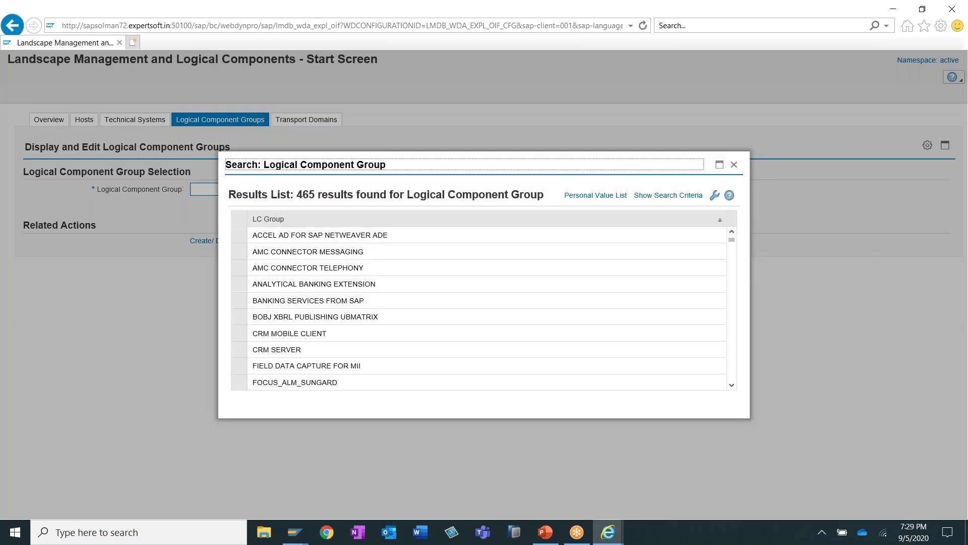
pyautogui.click(734, 166)
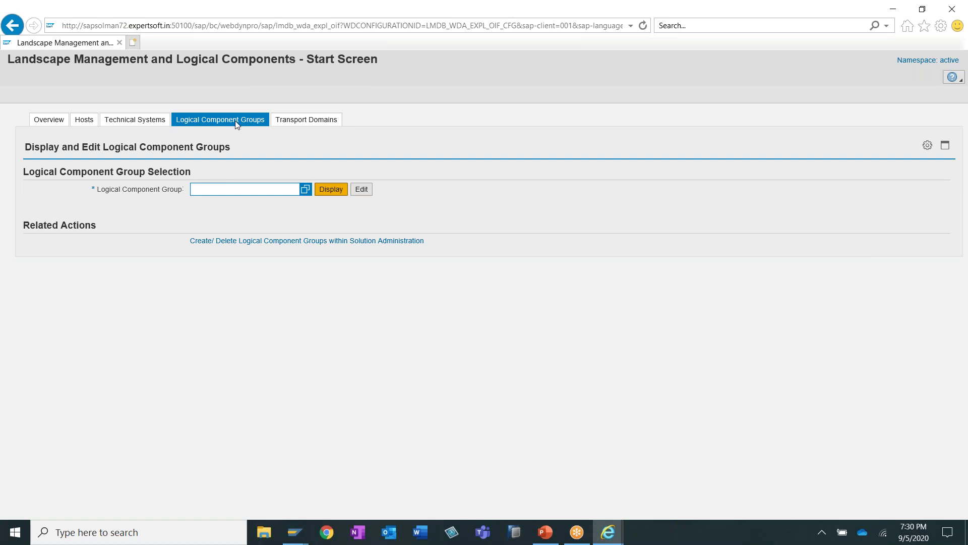
pyautogui.click(312, 188)
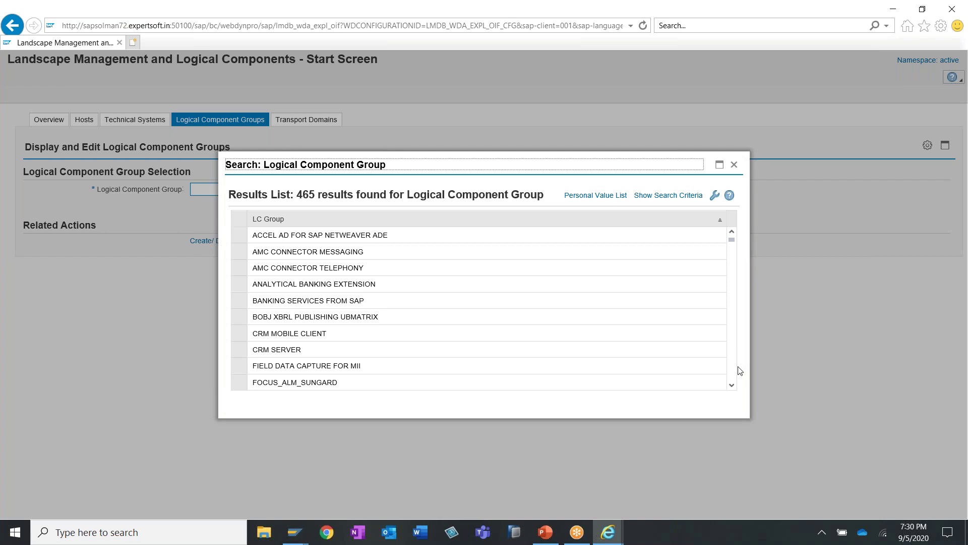
pyautogui.moveTo(732, 240); pyautogui.dragTo(733, 399)
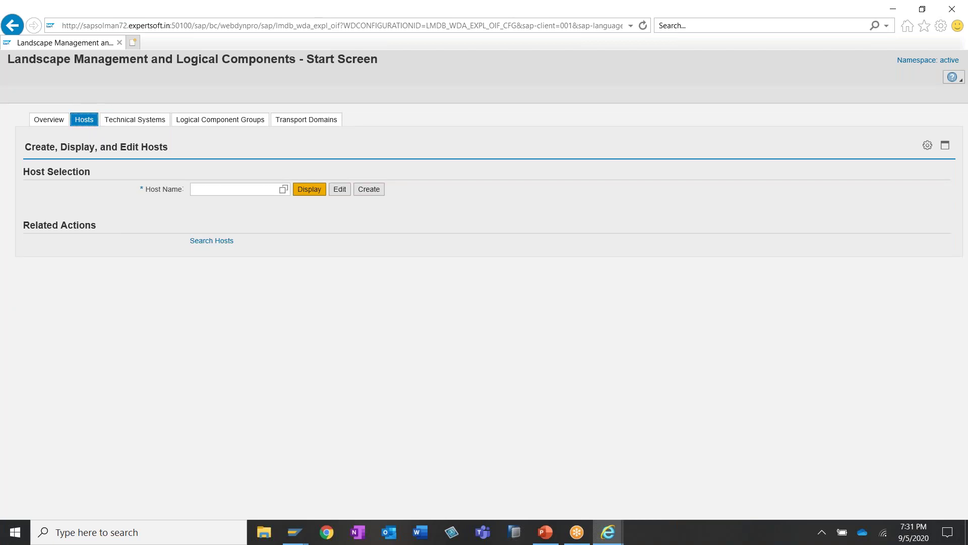
# - Look up the registered host names in LMDB and go back to the technical system selection
pyautogui.click(256, 192)
pyautogui.click(281, 191)
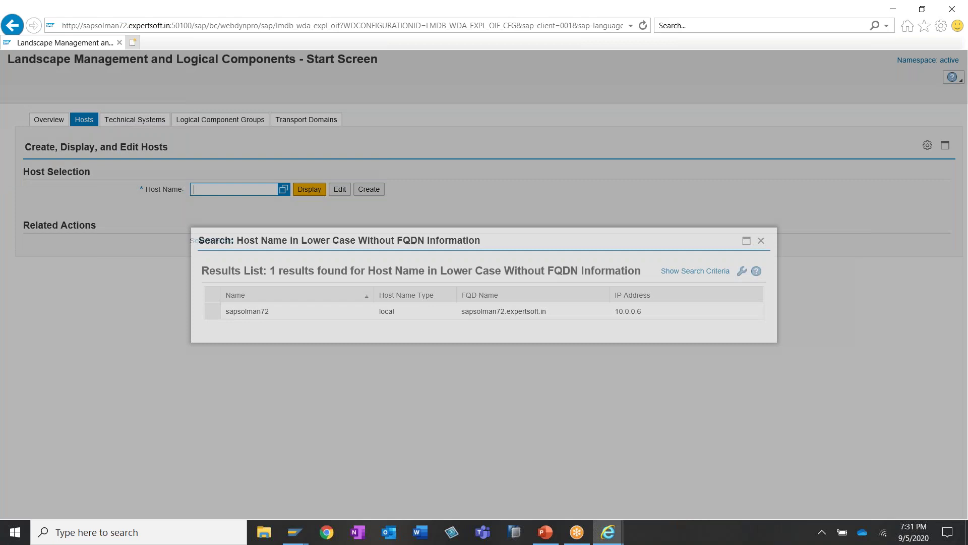
pyautogui.click(146, 121)
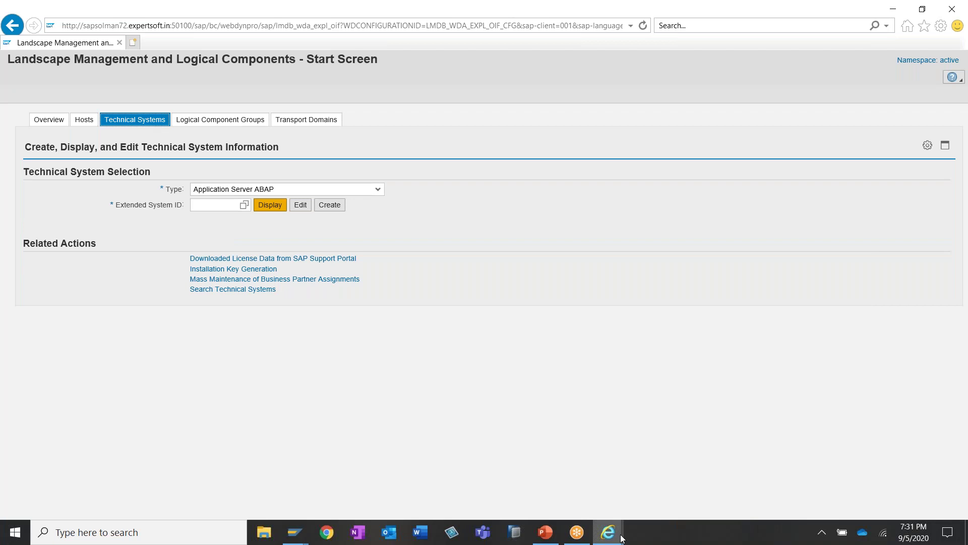
# - Switch to Solution Administration and inspect the technical system assignment of SOL's Maintenance branch, including its logical component options
pyautogui.moveTo(621, 538)
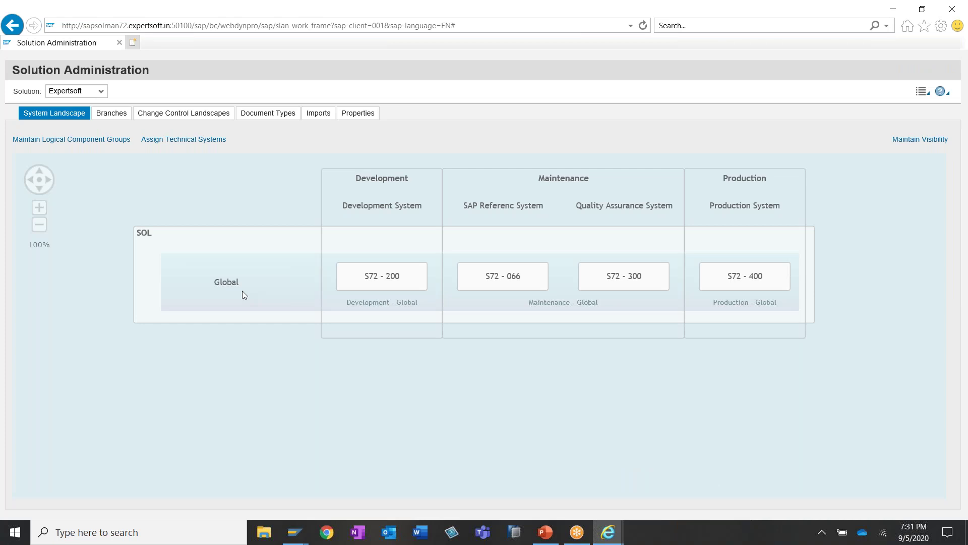
pyautogui.click(171, 144)
pyautogui.moveTo(383, 283); pyautogui.dragTo(282, 275)
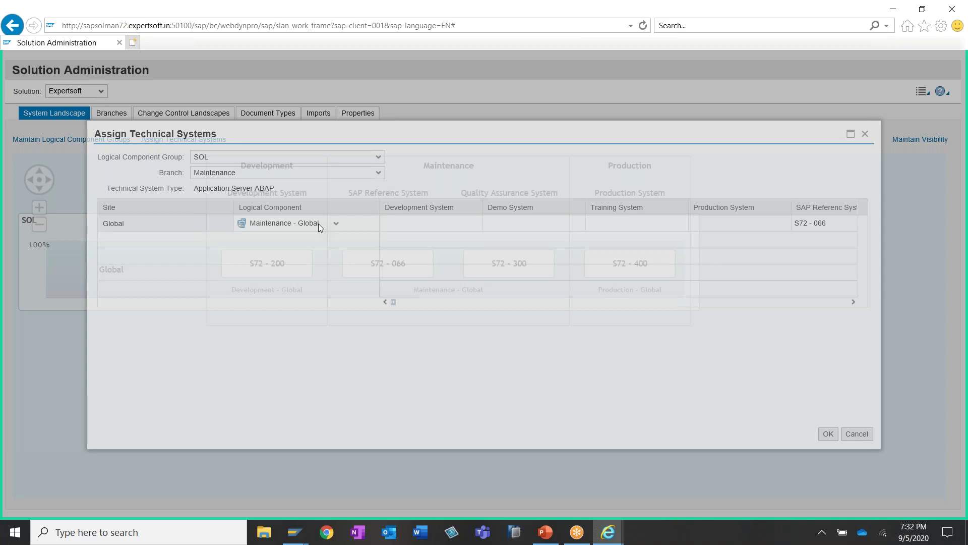
pyautogui.moveTo(563, 400); pyautogui.dragTo(716, 408)
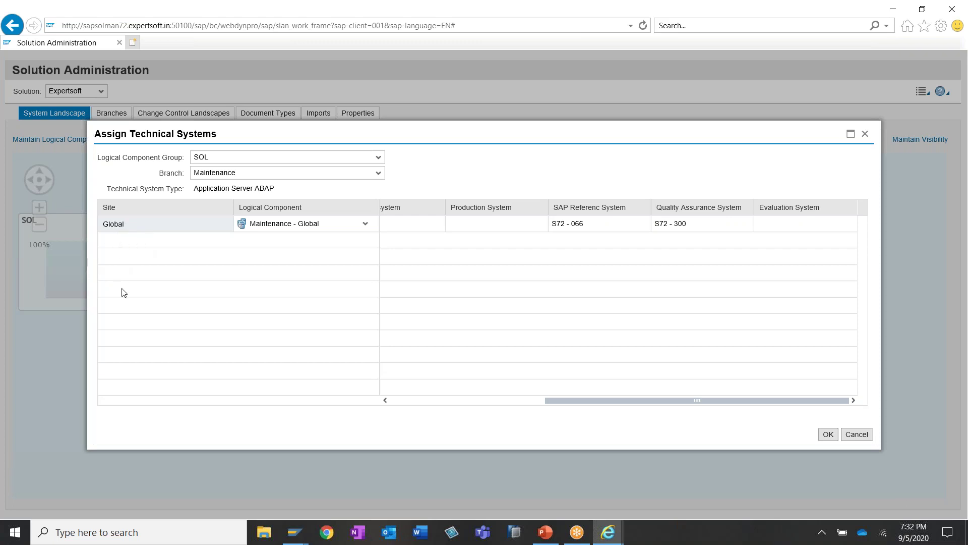
pyautogui.click(366, 225)
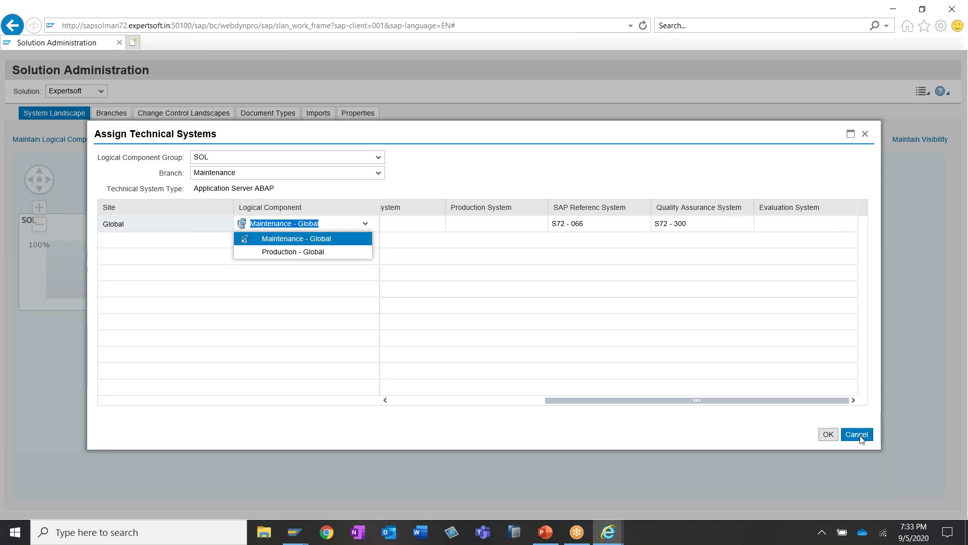
# - Cancel the technical system assignment, view the Expertsoft solution's branches and properties, and return to its system landscape
pyautogui.click(223, 245)
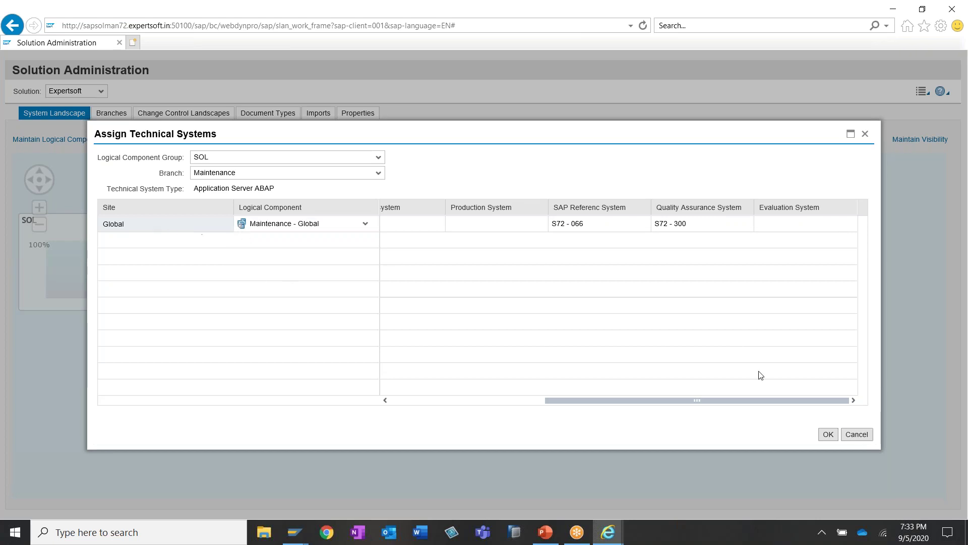
pyautogui.click(856, 435)
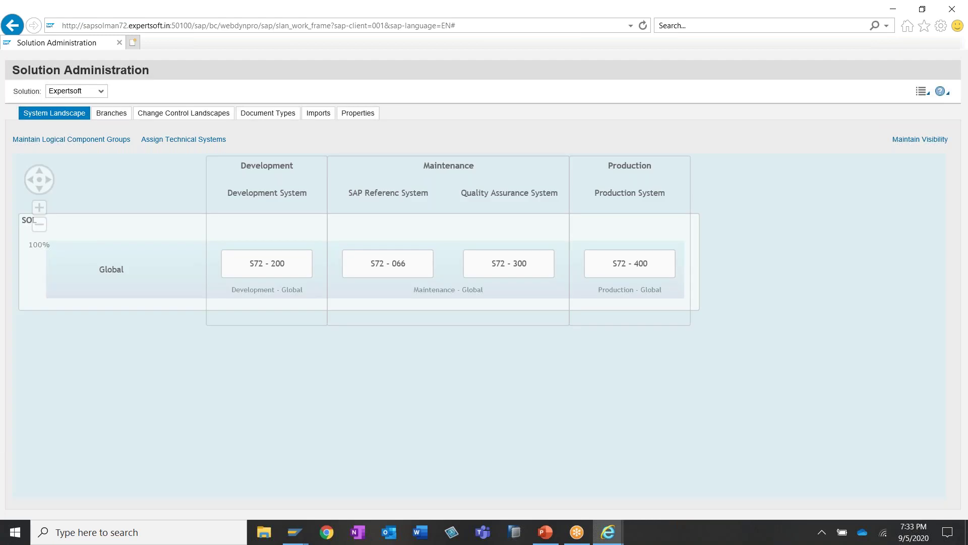
pyautogui.click(111, 113)
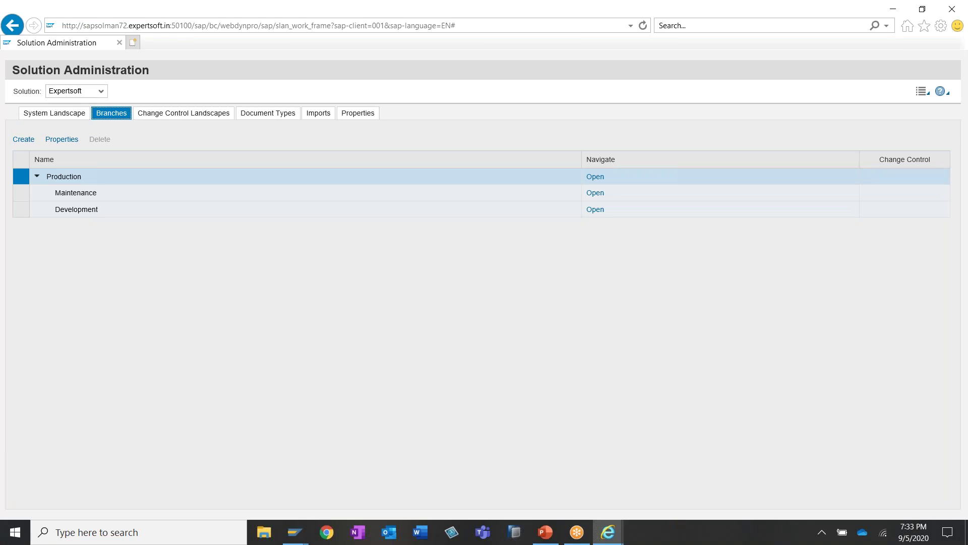
pyautogui.click(355, 116)
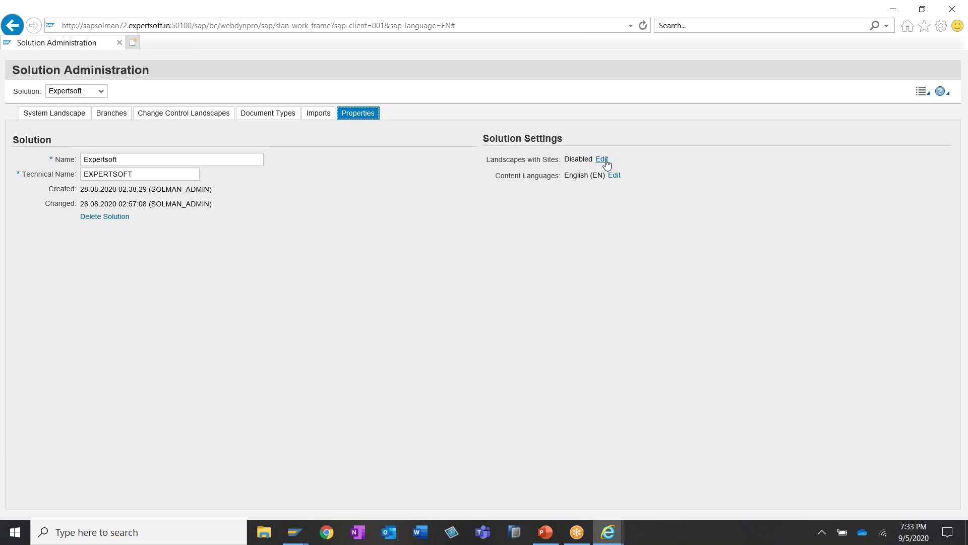
pyautogui.click(66, 116)
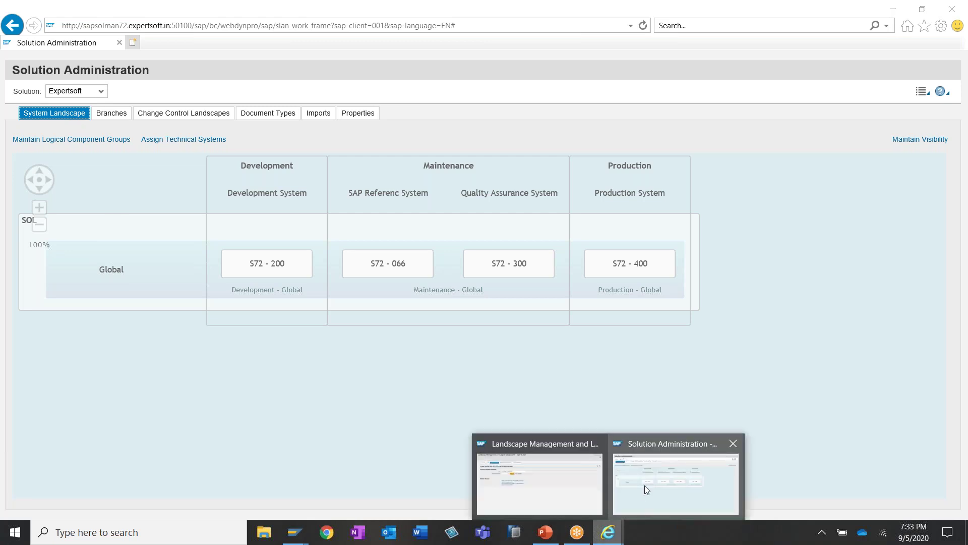
# - Switch to the LMDB start screen and choose S72 as the extended system ID for type Application Server ABAP
pyautogui.click(556, 479)
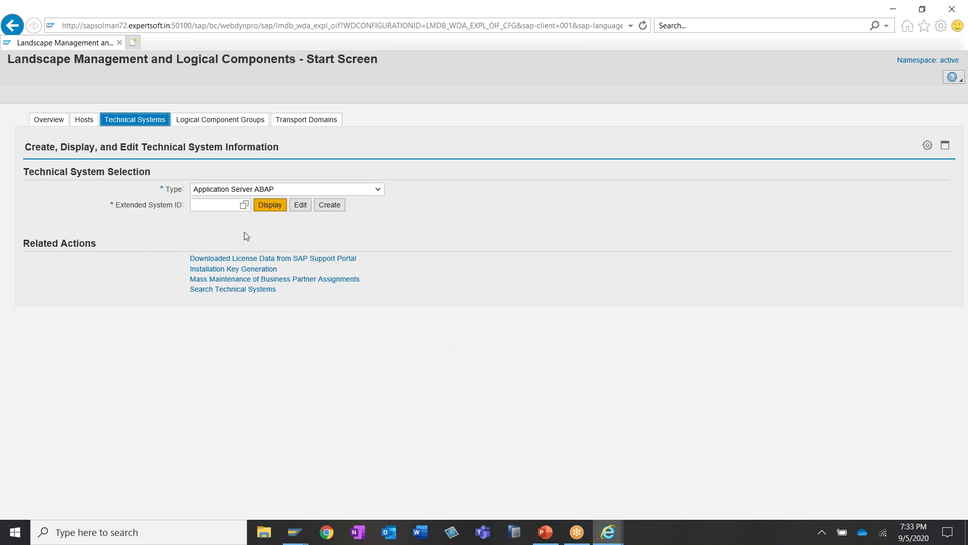
pyautogui.click(245, 205)
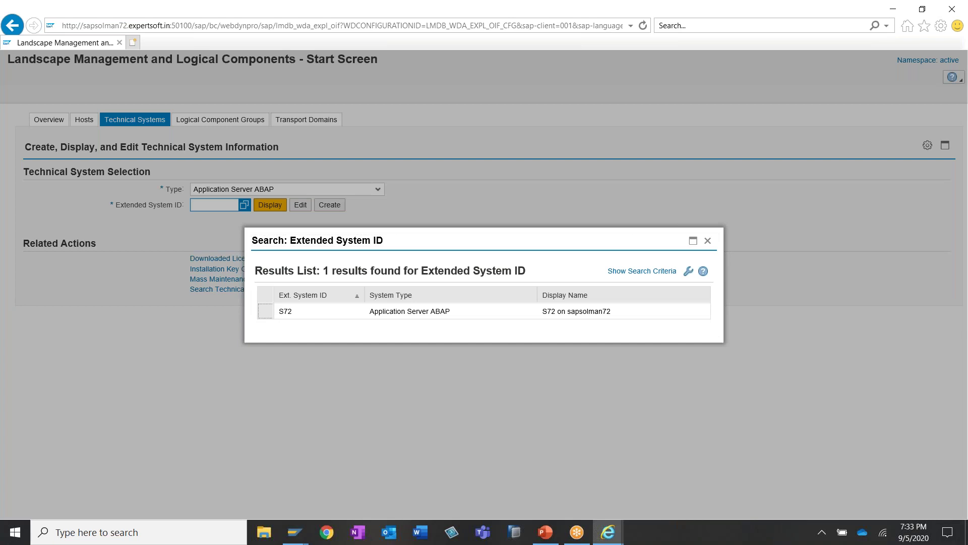
pyautogui.click(265, 311)
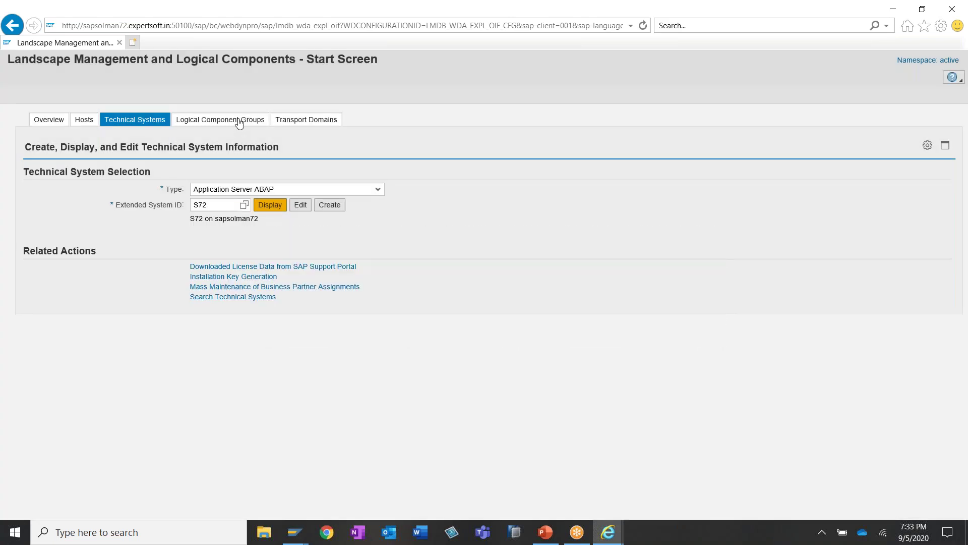
# - Look up the logical component group SOL in the results list and open it in display mode
pyautogui.click(239, 121)
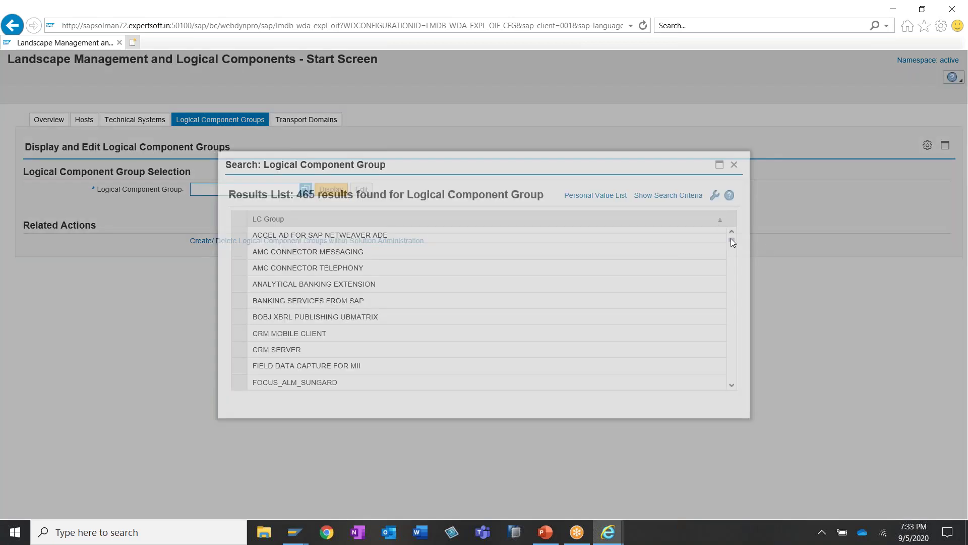
pyautogui.moveTo(730, 354); pyautogui.dragTo(728, 368)
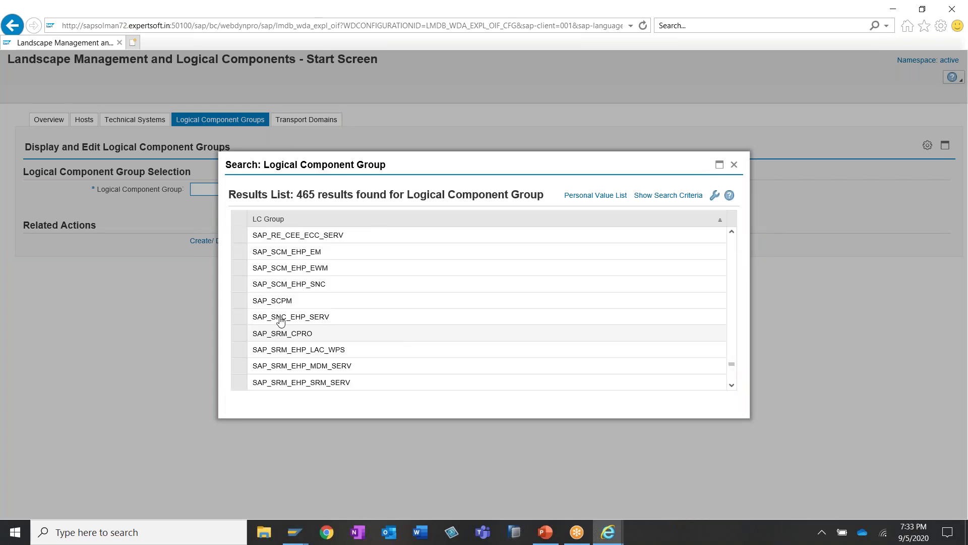
pyautogui.scroll(-2, 444, 310)
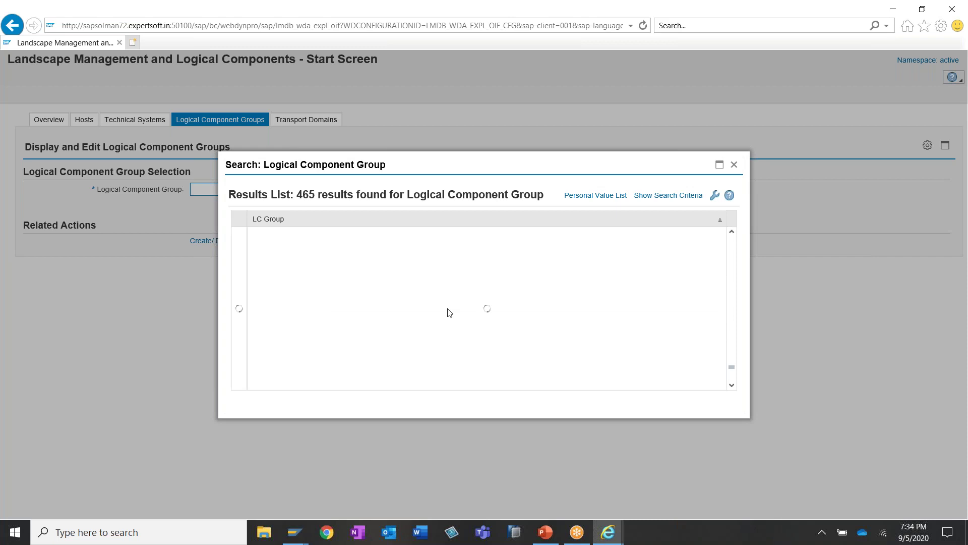
pyautogui.scroll(-5, 486, 308)
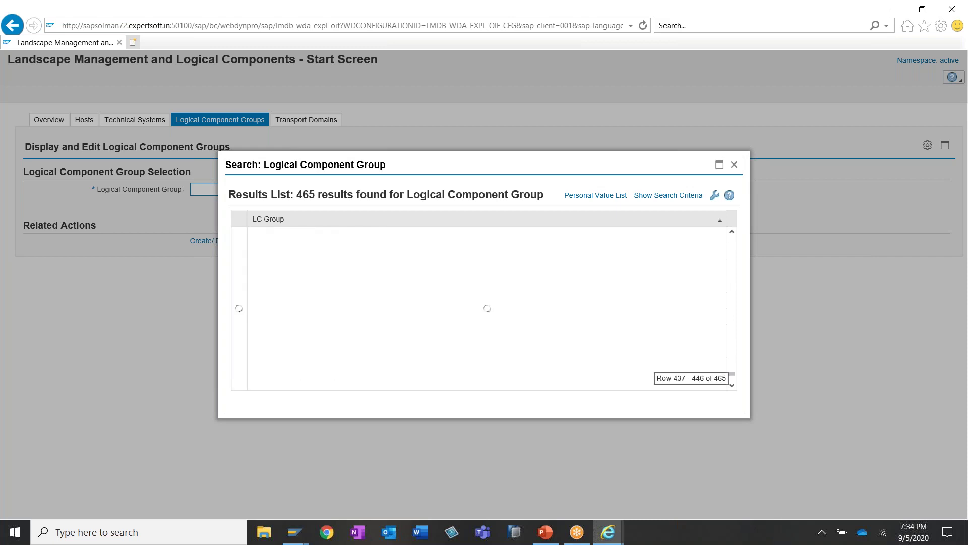
pyautogui.scroll(-3, 487, 309)
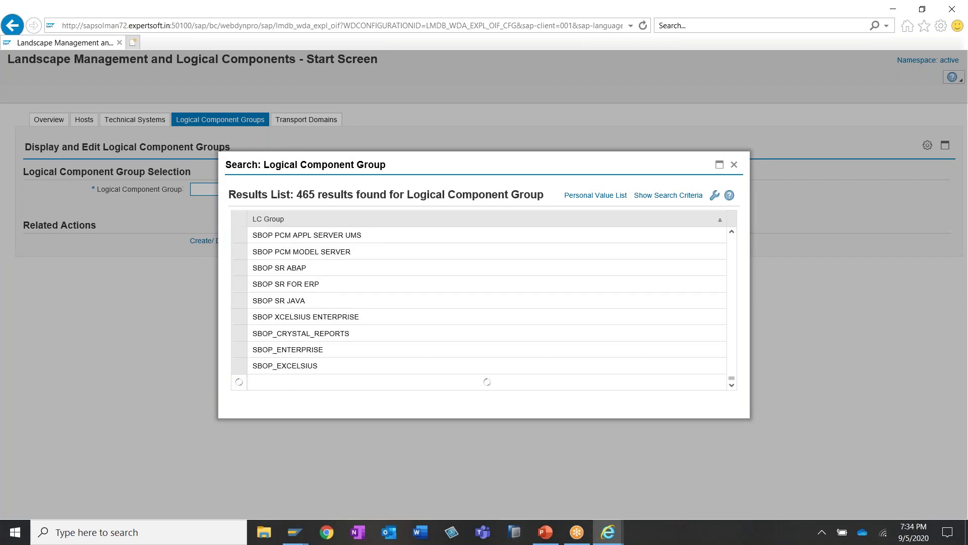
pyautogui.scroll(-1, 487, 301)
pyautogui.scroll(-3, 551, 302)
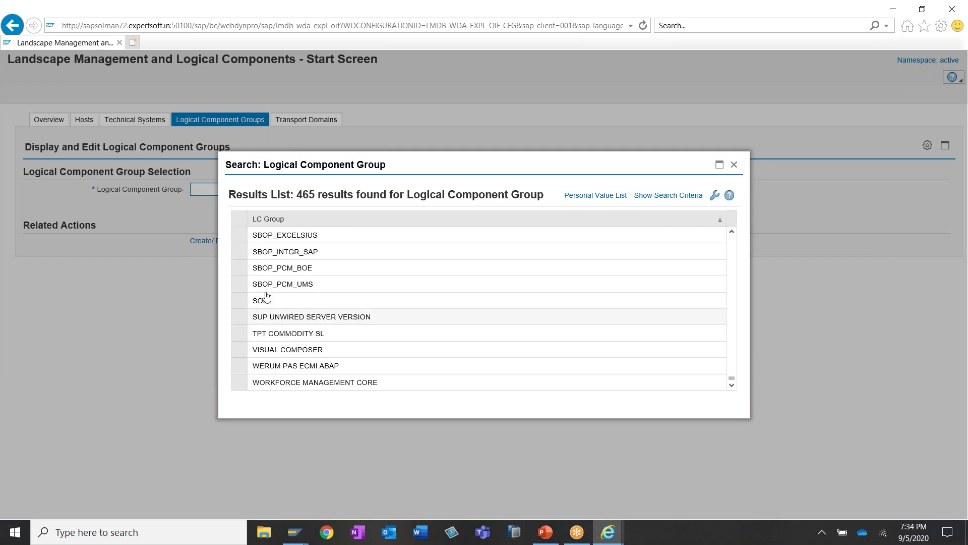
pyautogui.click(244, 304)
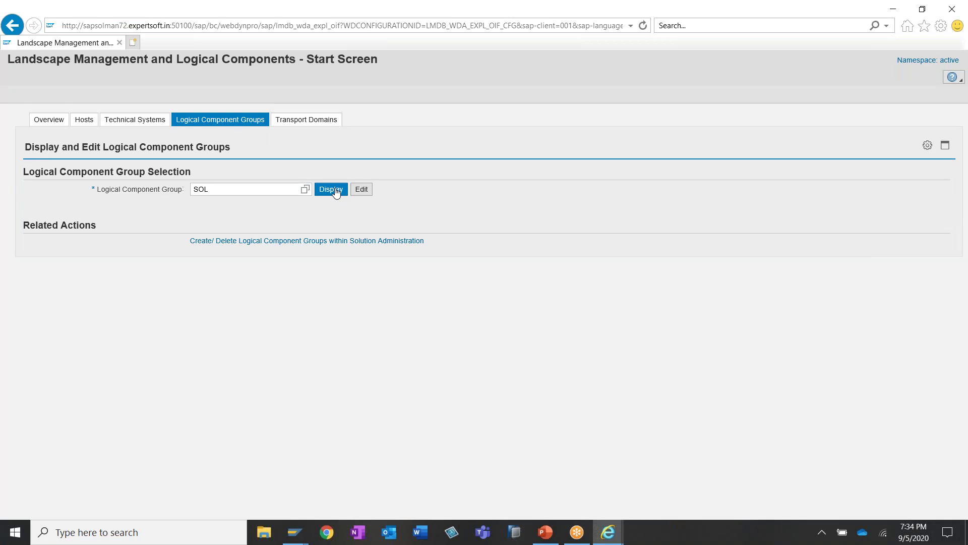
pyautogui.click(336, 193)
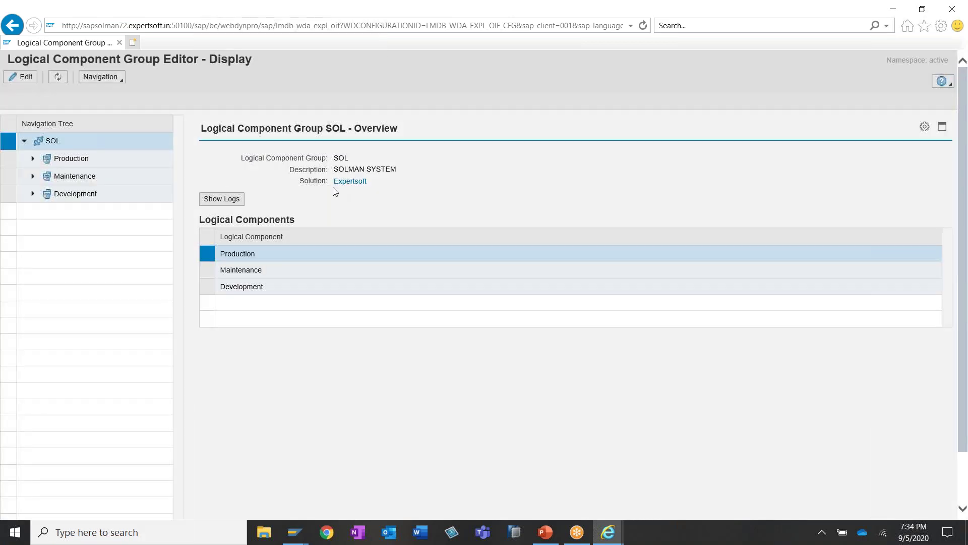
# - Expand SOL's Production, Maintenance and Development components, and view Production's assigned systems and roles and its S72 system overview
pyautogui.click(32, 159)
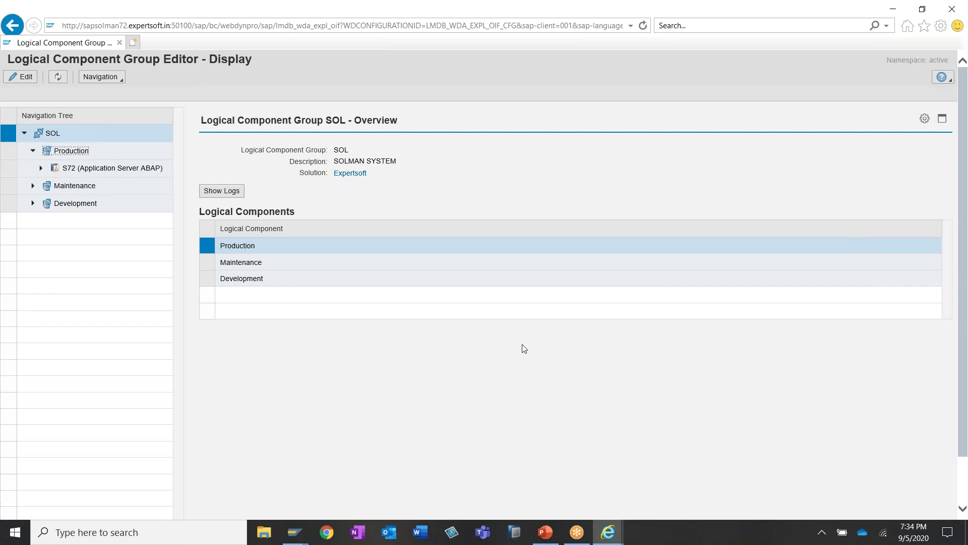
pyautogui.click(33, 186)
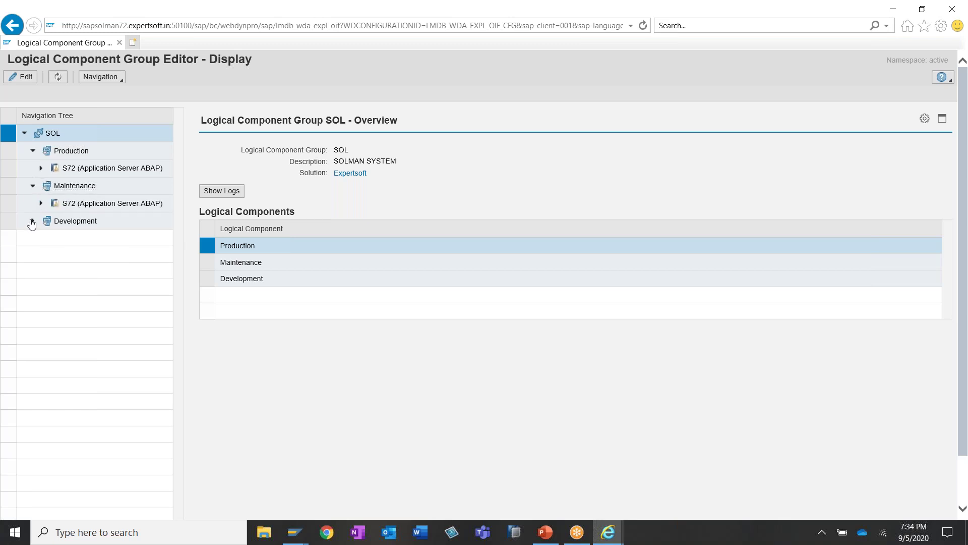
pyautogui.click(32, 221)
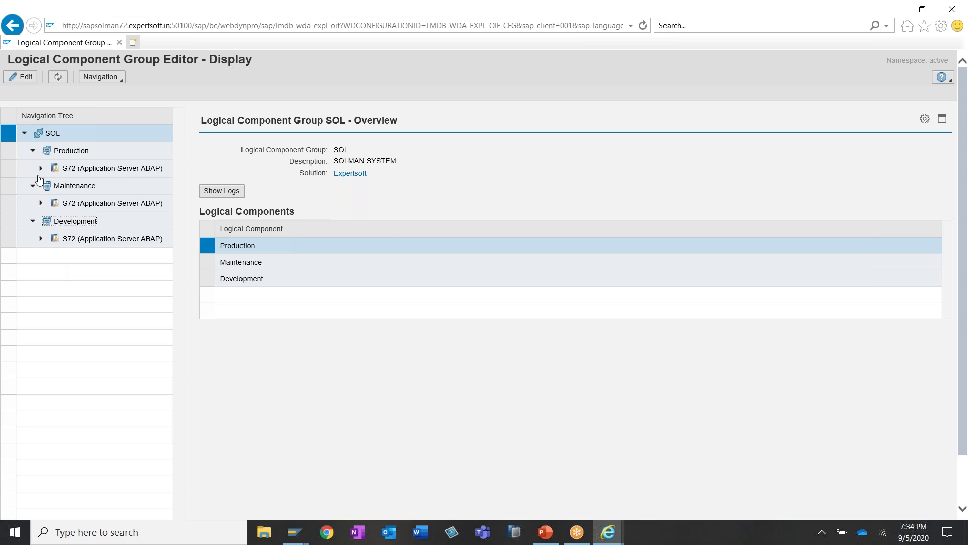
pyautogui.click(12, 150)
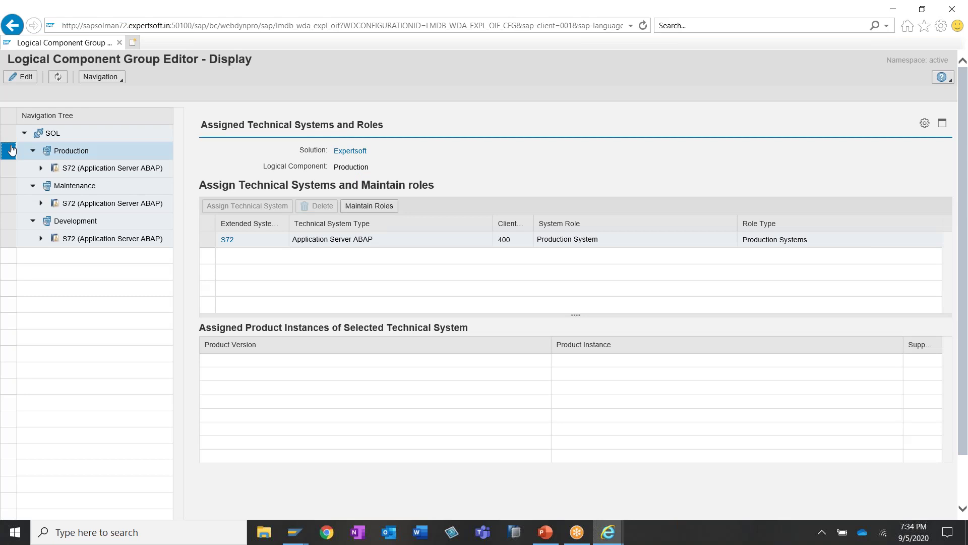
pyautogui.click(13, 168)
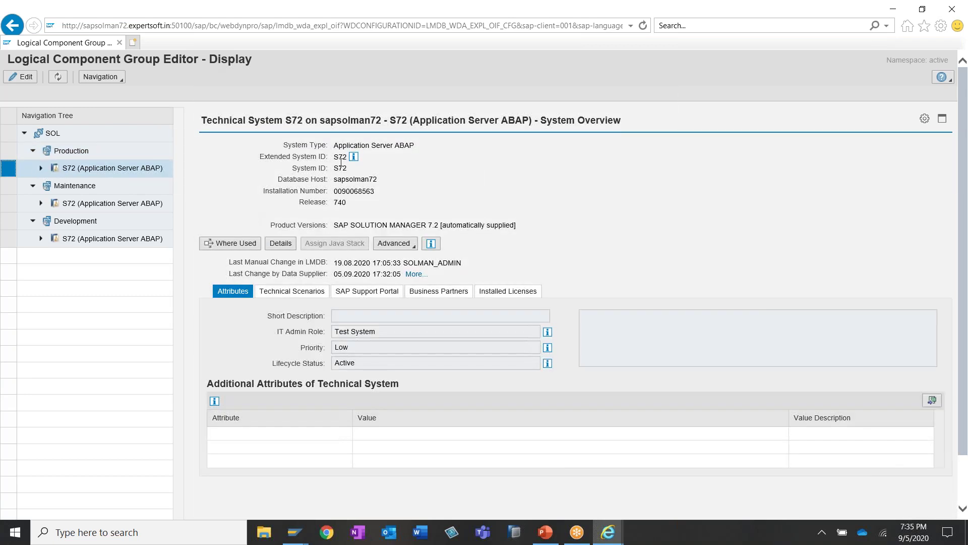
# - Return to the LMDB start screen and display the Application Server ABAP technical system S72
pyautogui.click(104, 77)
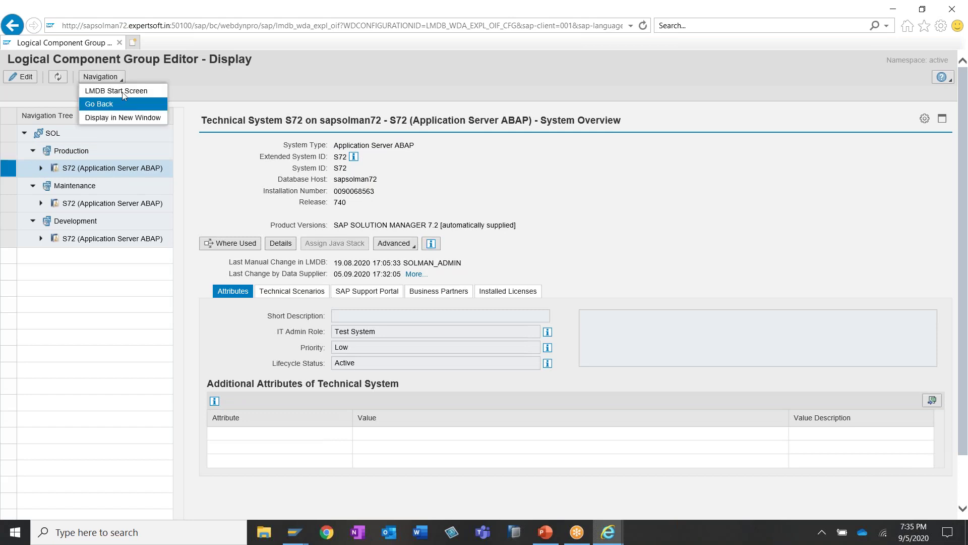
pyautogui.click(122, 91)
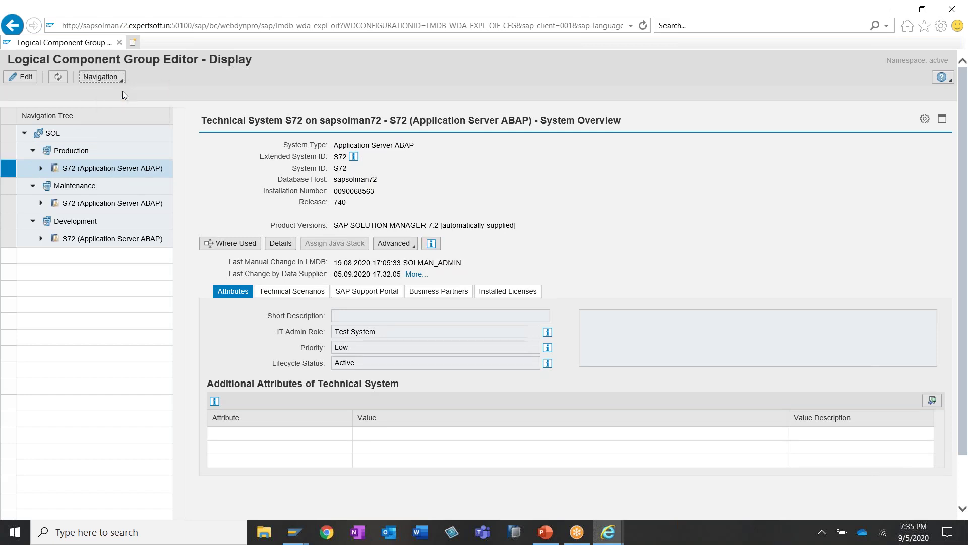
pyautogui.click(213, 201)
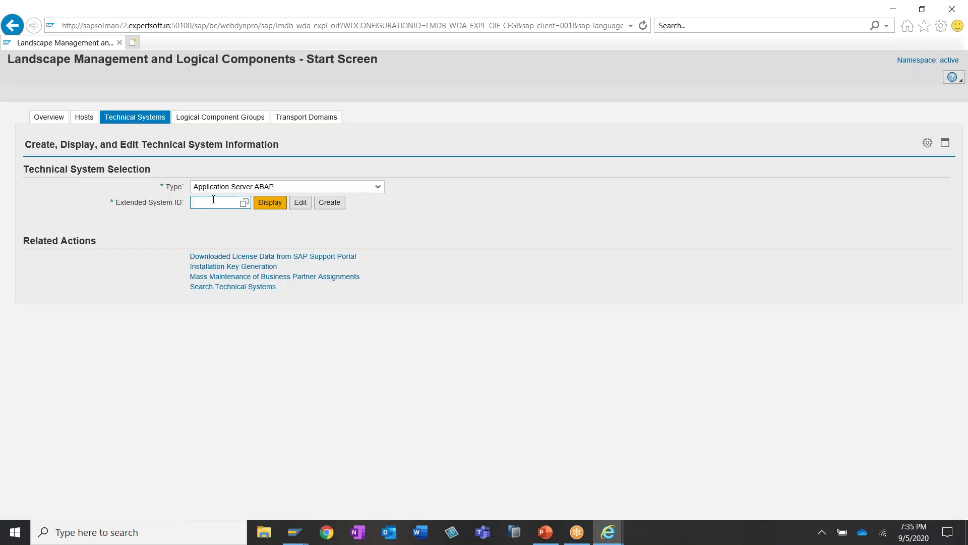
pyautogui.write('S72')
pyautogui.click(276, 206)
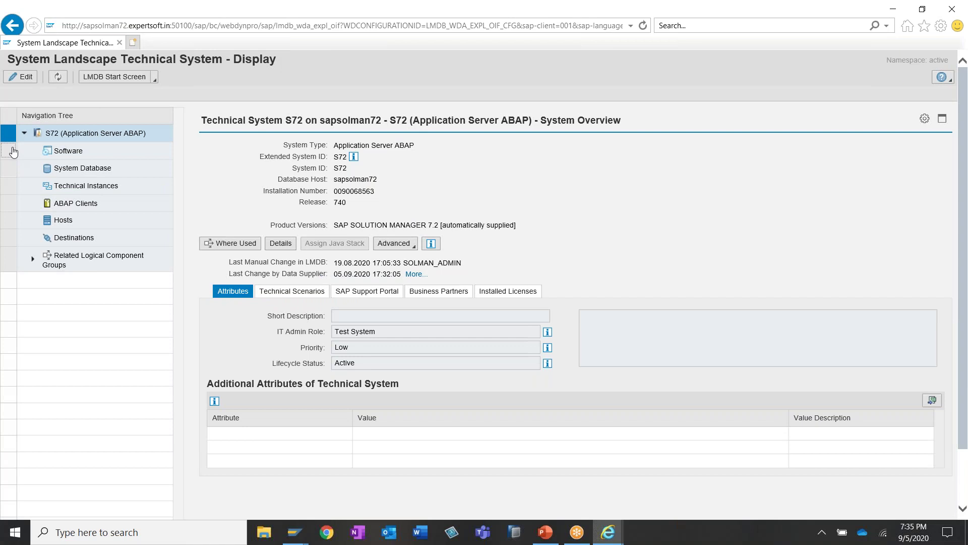
# - Examine S72's product instance details, software component versions and system database information
pyautogui.click(12, 152)
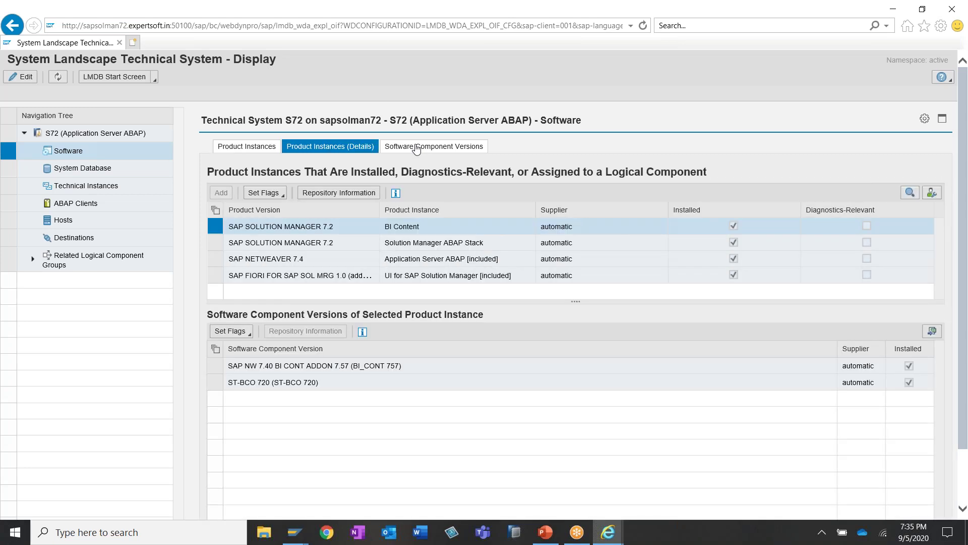
pyautogui.click(417, 148)
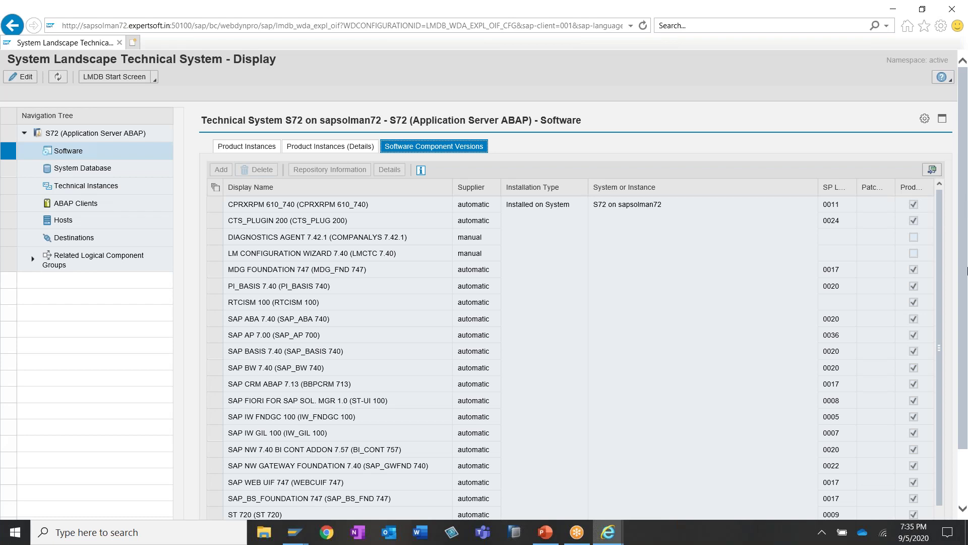
pyautogui.scroll(-2, 966, 271)
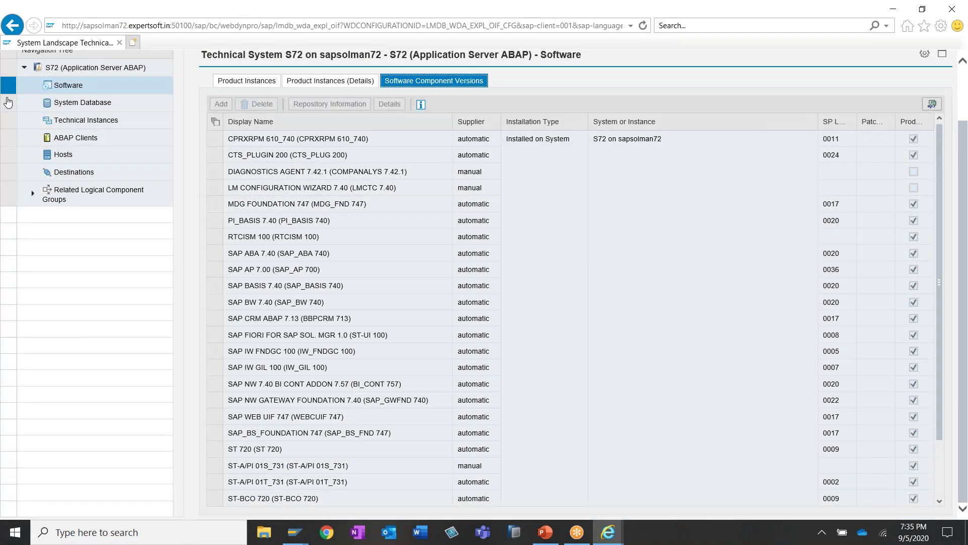
pyautogui.click(11, 105)
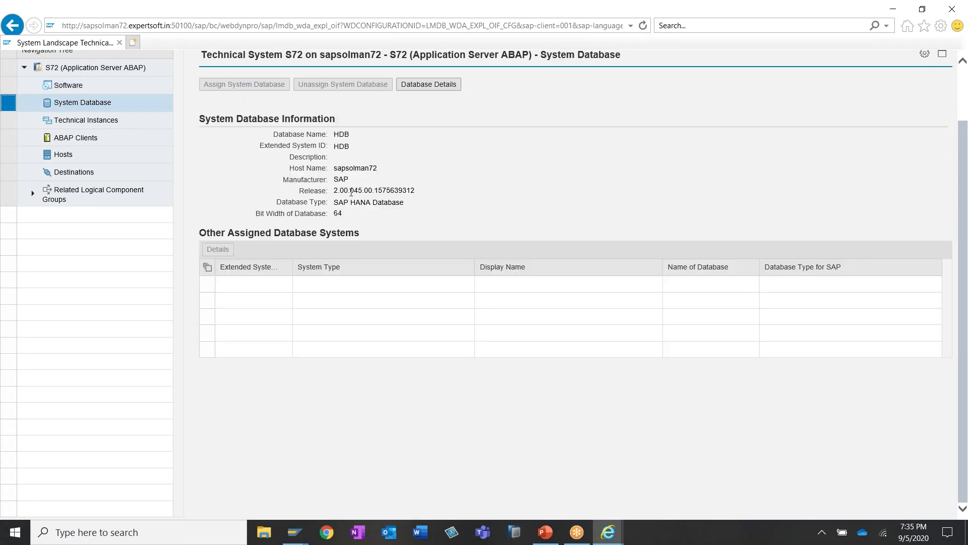
# - Examine S72's technical instances, covering its application servers, message servers and central services
pyautogui.click(12, 123)
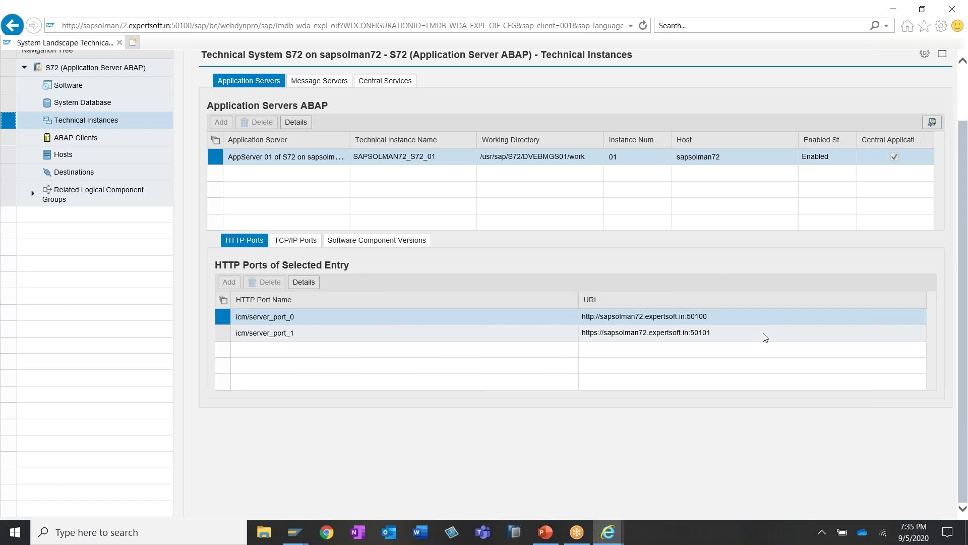
pyautogui.scroll(2, 763, 333)
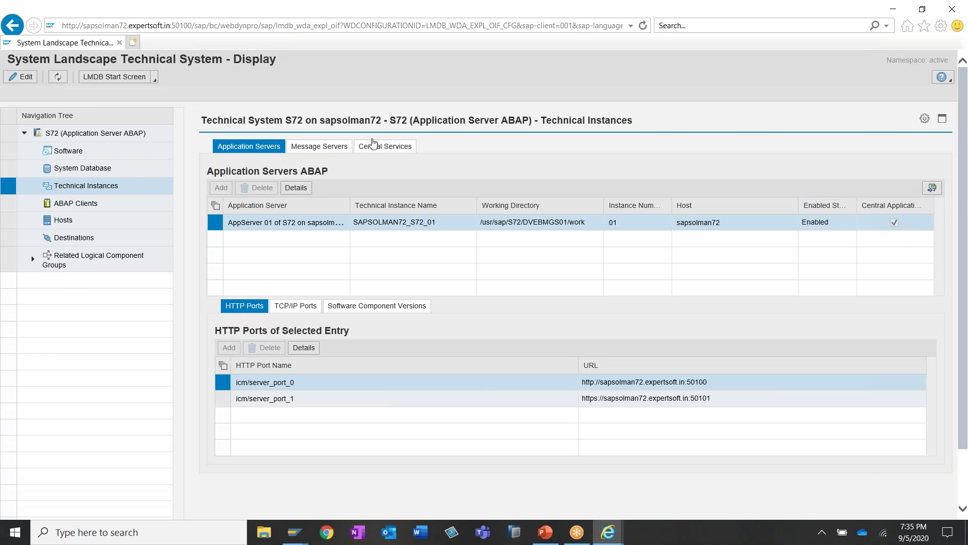
pyautogui.click(319, 146)
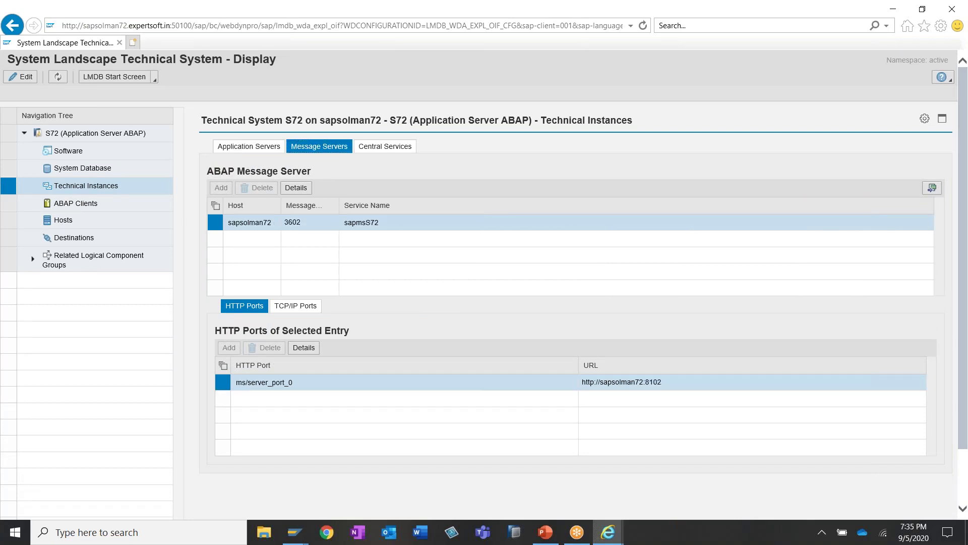
pyautogui.click(381, 148)
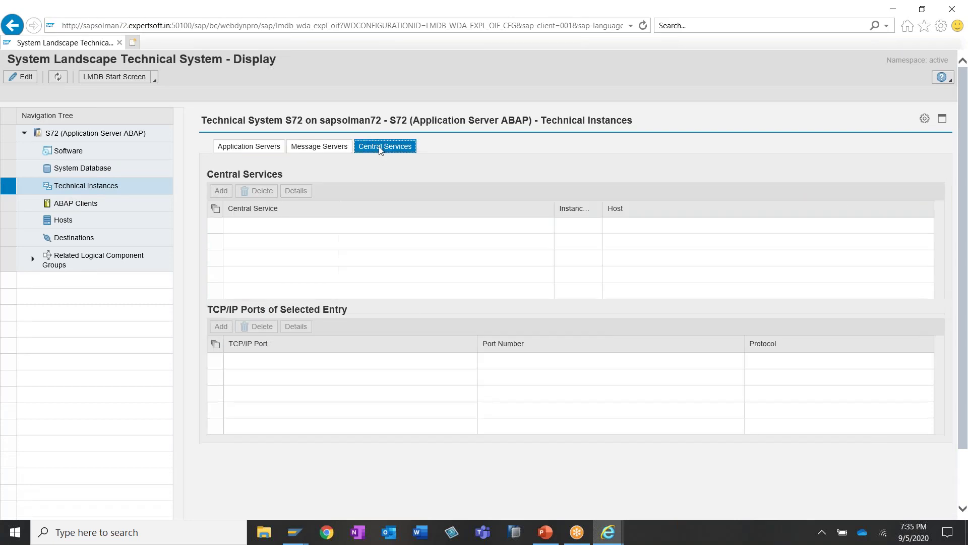
# - View S72's ABAP clients, host details and the RFC destinations between SAP Solution Manager and the managed system
pyautogui.click(12, 204)
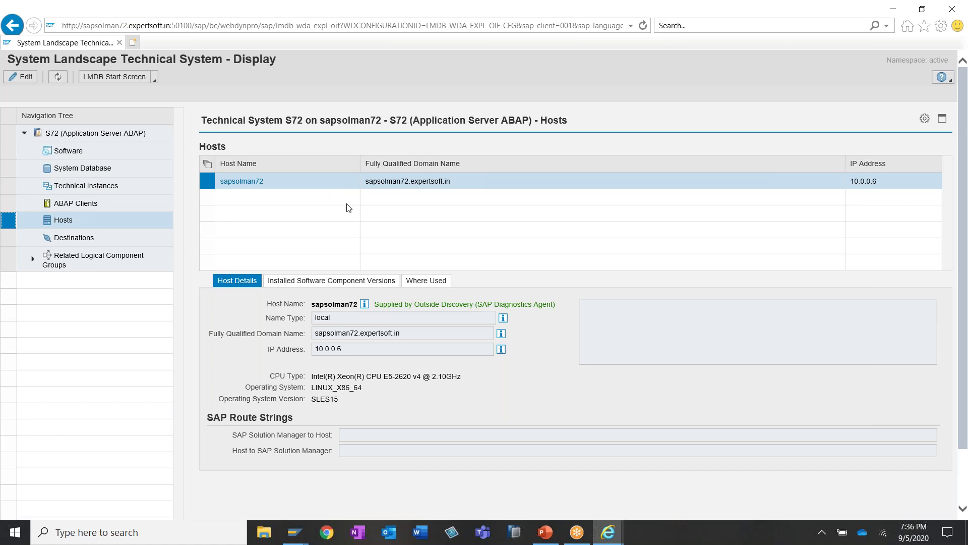
pyautogui.click(15, 241)
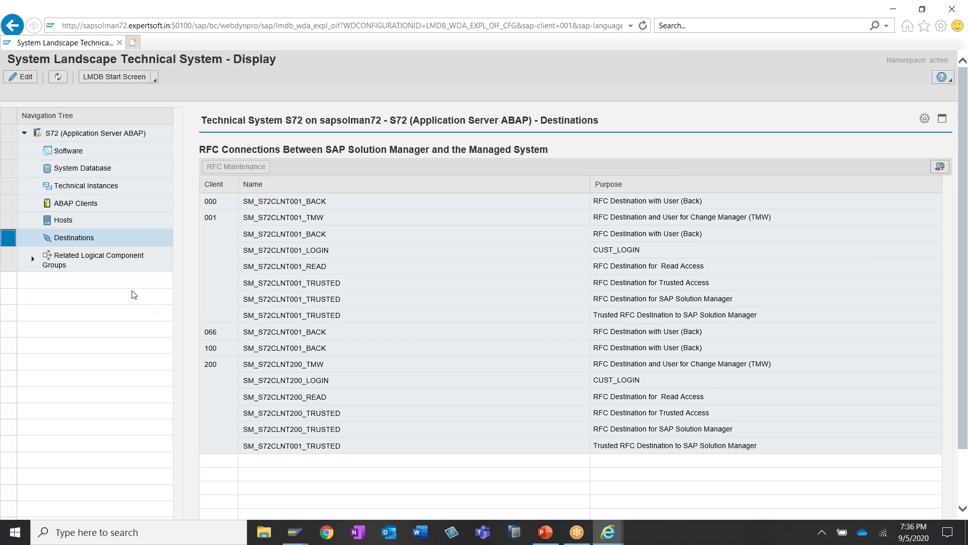
# - View the Production and Maintenance entries of SOL under S72's related logical component groups, and close the technical system window
pyautogui.click(31, 261)
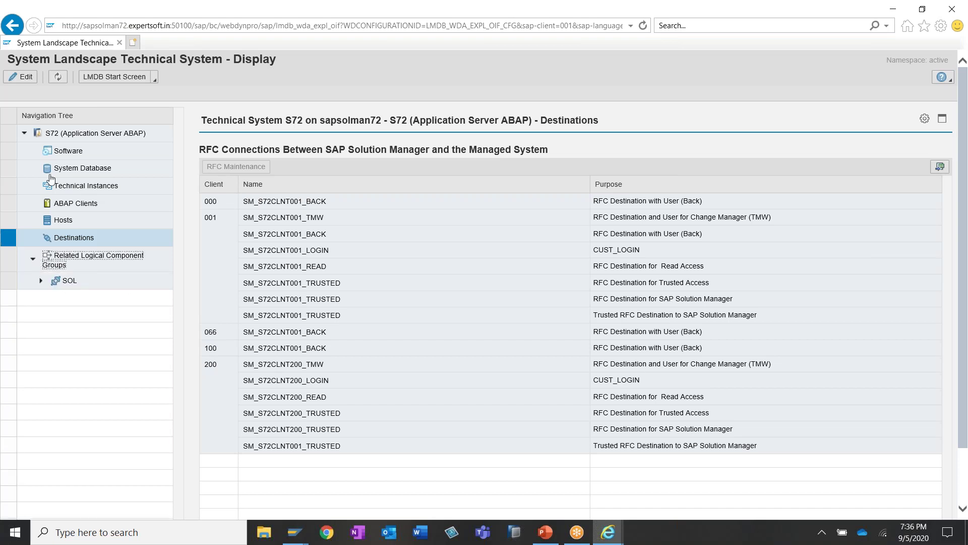
pyautogui.click(41, 281)
pyautogui.doubleClick(684, 16)
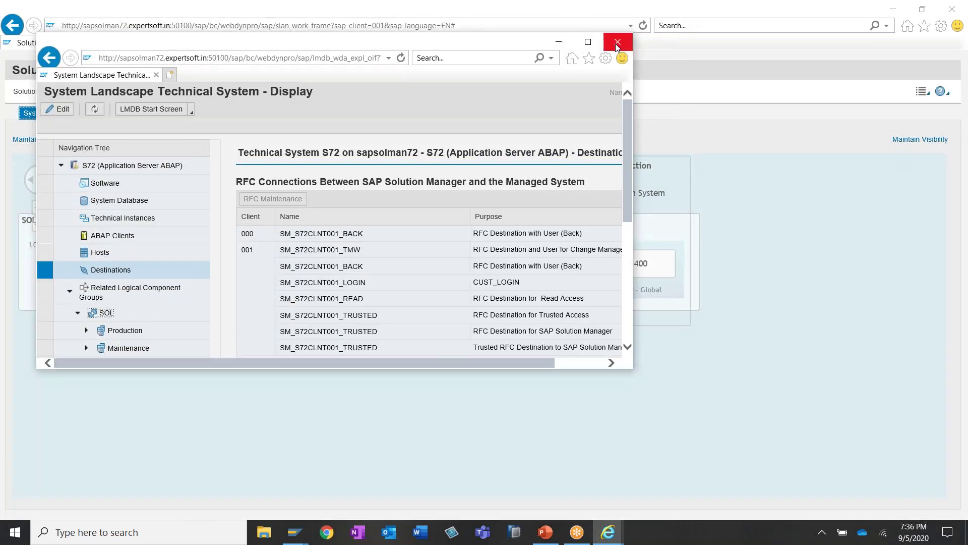
pyautogui.click(617, 44)
# - Switch to the Solution Manager 7.2 Introduction presentation in PowerPoint and display slide 10 with the solution's logical component groups
pyautogui.click(542, 543)
pyautogui.scroll(1, 89, 330)
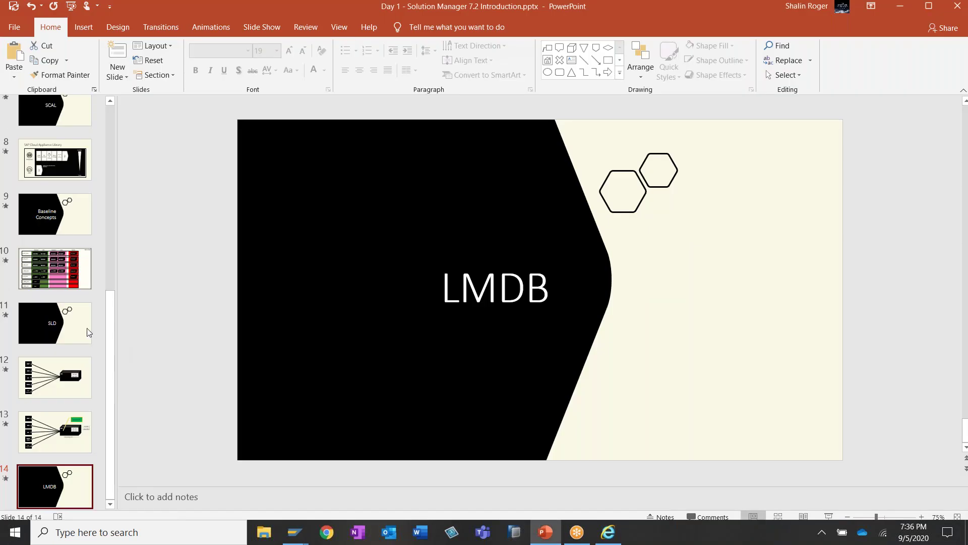
pyautogui.click(85, 275)
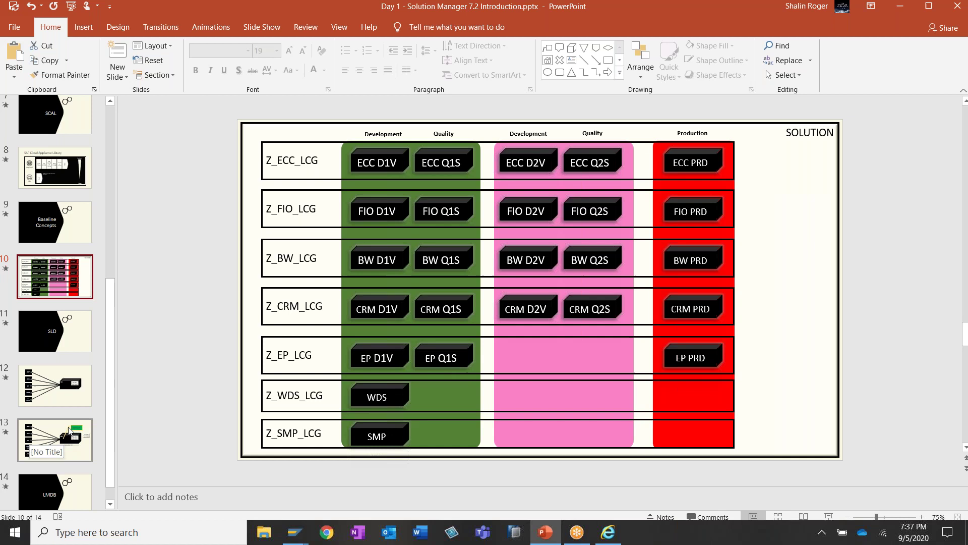
# - Return to the presentation's title slide to review the Day 1 agenda
pyautogui.scroll(-1, 113, 494)
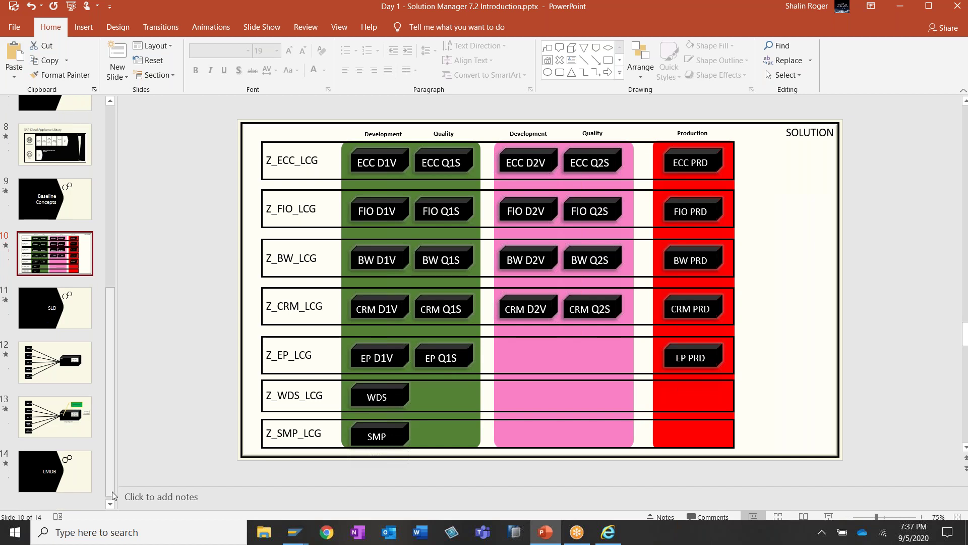
pyautogui.moveTo(112, 492); pyautogui.dragTo(139, 294)
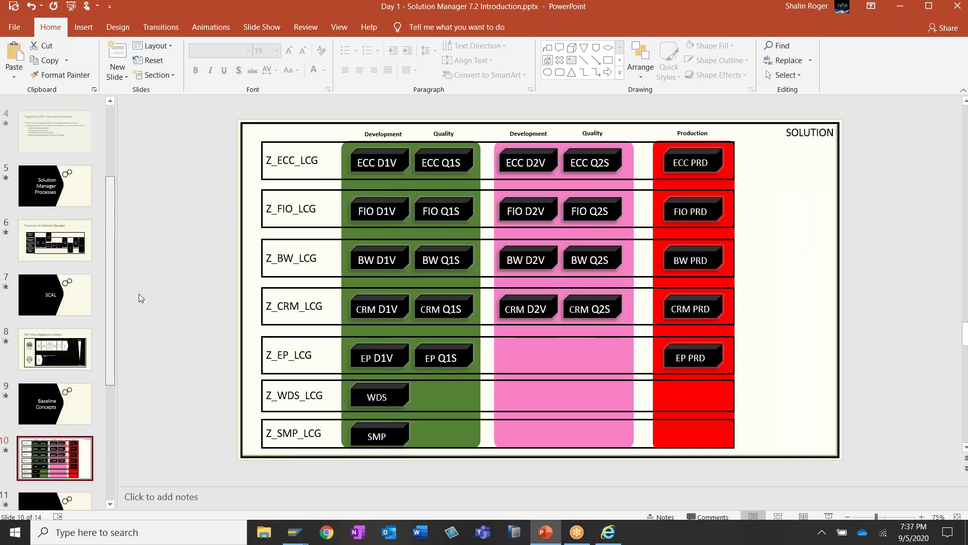
pyautogui.scroll(3, 86, 212)
pyautogui.click(69, 141)
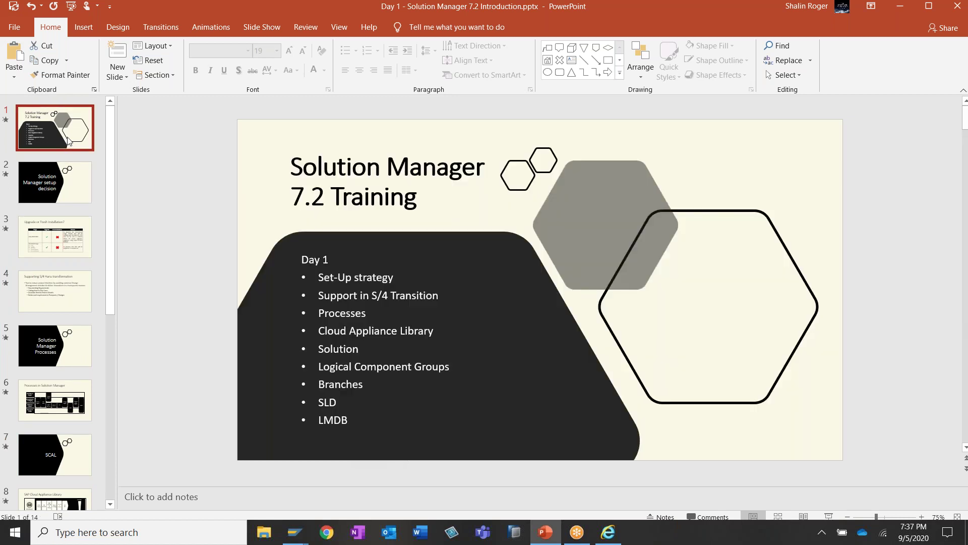